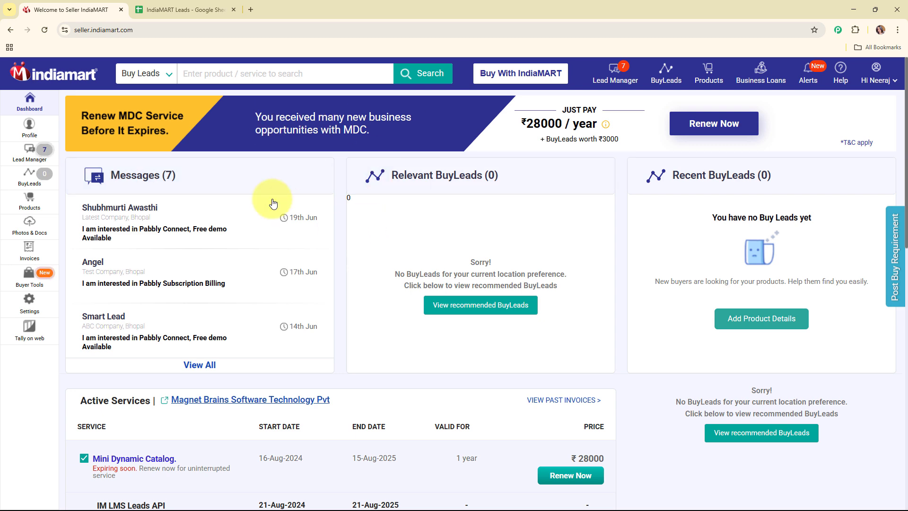
- Bring up the IndiaMART Leads sheet with its Name, Email, Phone Number and Enquiry columns
{"action": "left_click", "coordinate": [201, 7]}
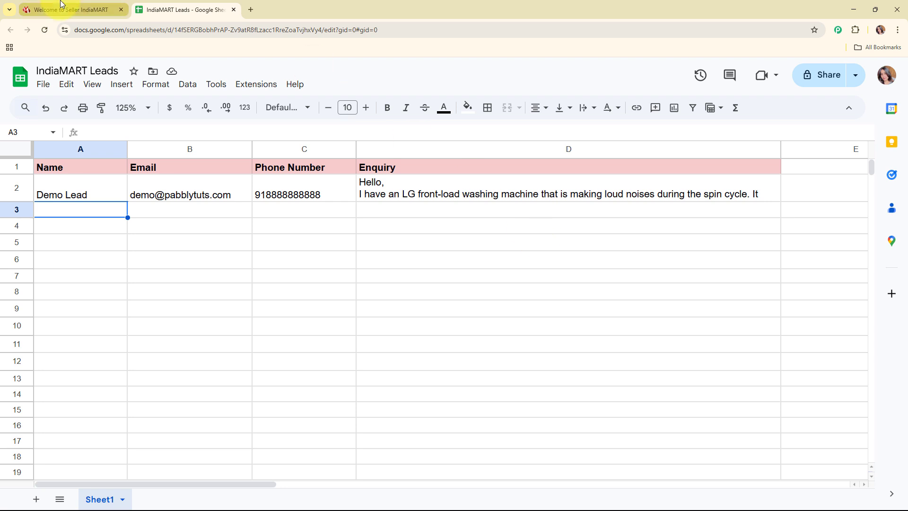
- In a new tab, go to the Pabbly website, sign in and launch Pabbly Connect
{"action": "left_click", "coordinate": [256, 5]}
{"action": "type", "text": "pa"}
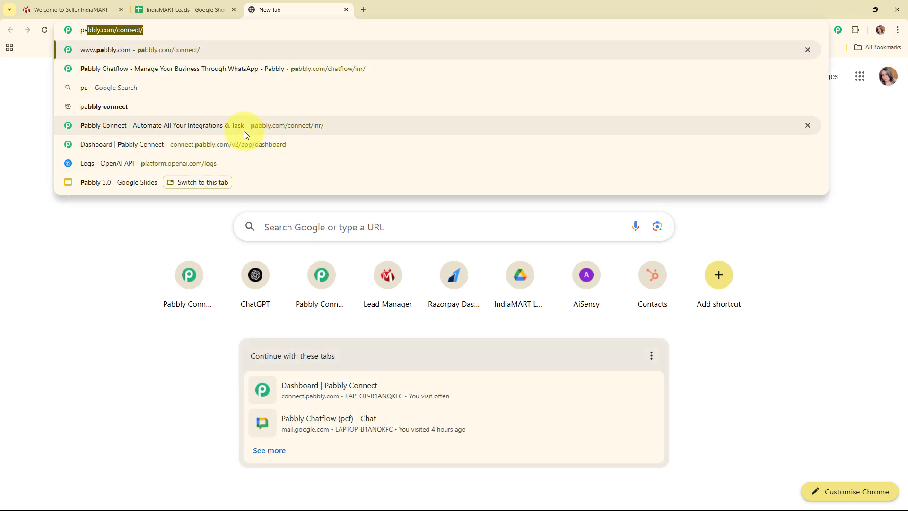
{"action": "type", "text": "bb"}
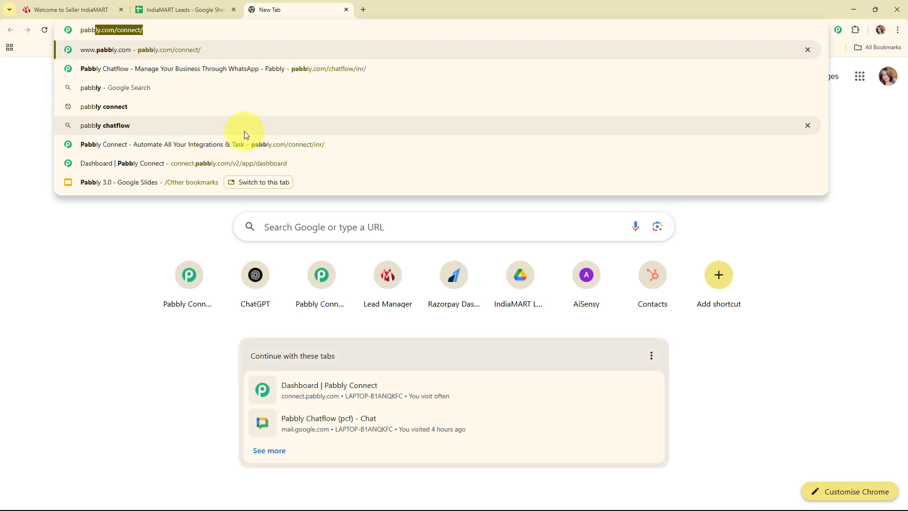
{"action": "type", "text": "ly"}
{"action": "key", "text": "Return"}
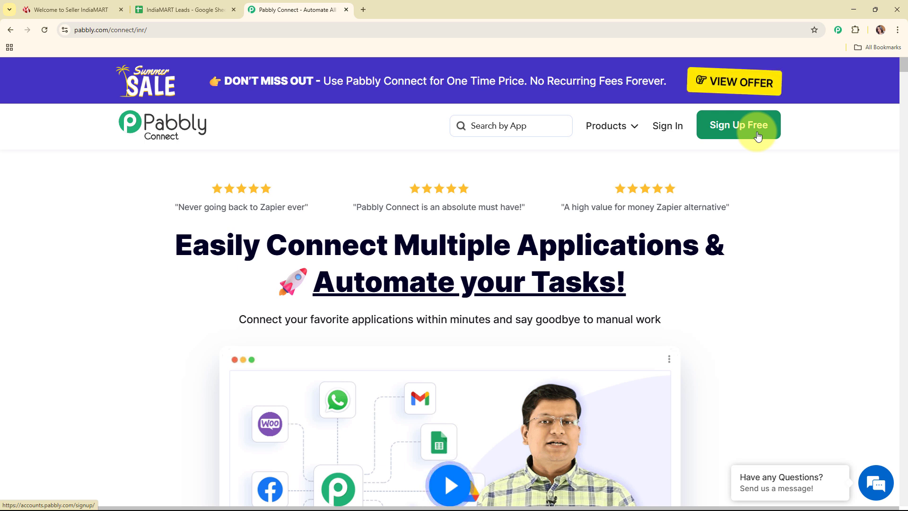
{"action": "left_click", "coordinate": [682, 134]}
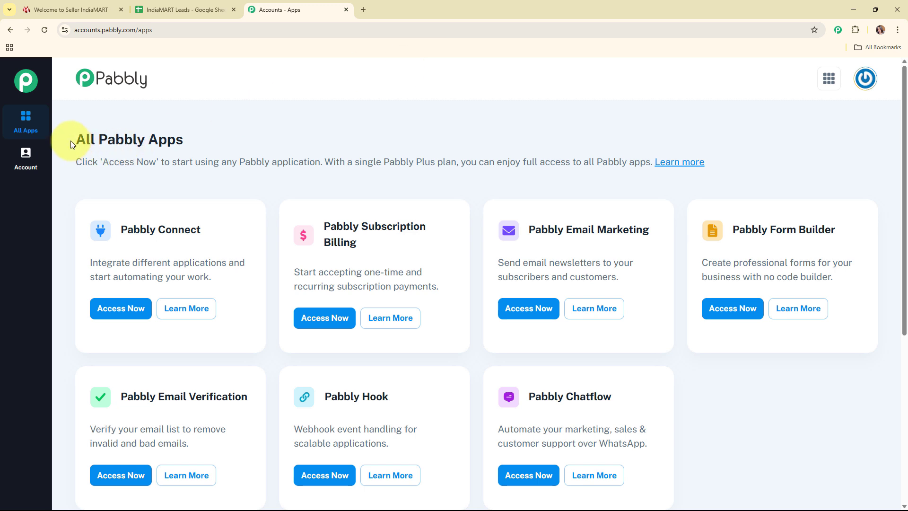
{"action": "left_click_drag", "start_coordinate": [71, 138], "coordinate": [212, 141]}
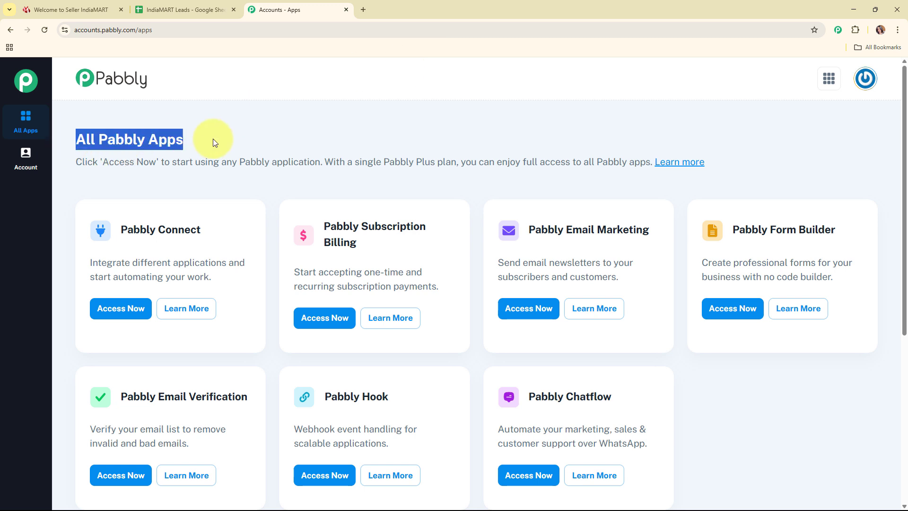
{"action": "left_click", "coordinate": [392, 126]}
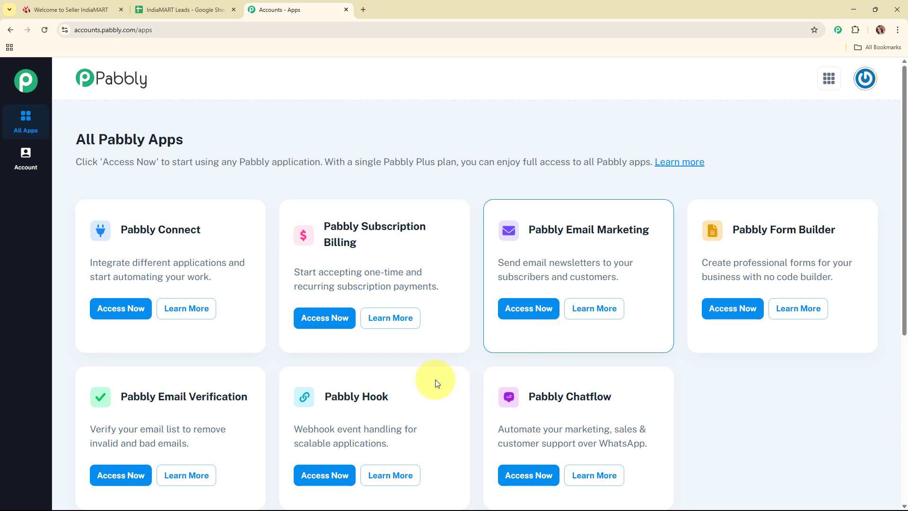
{"action": "left_click", "coordinate": [118, 318]}
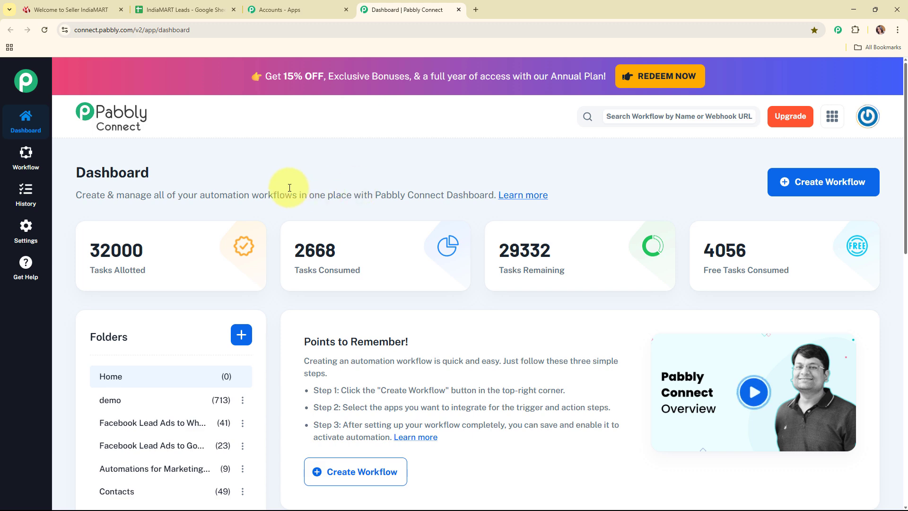
- Name a new workflow 'Track IndiaMART Lead/ Enquiries in Google Sheets for Agro Product Suppliers' in folder Automations
{"action": "left_click", "coordinate": [811, 185]}
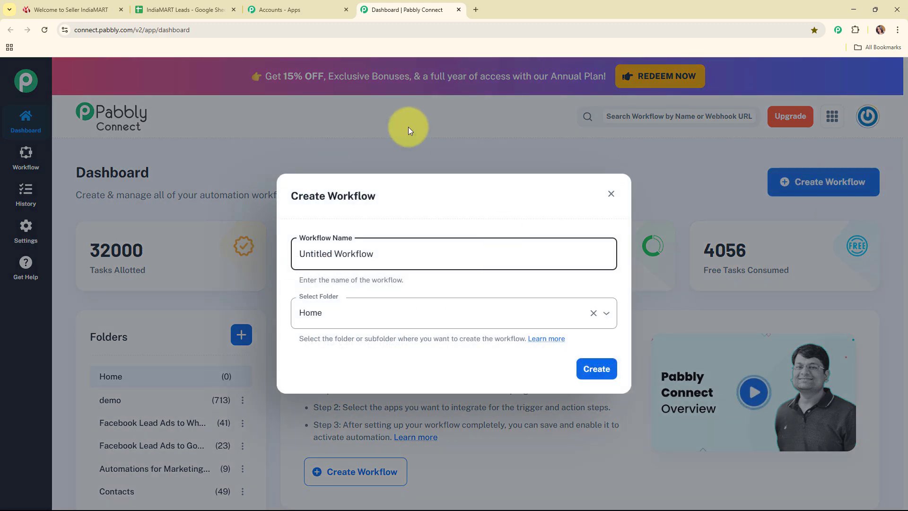
{"action": "left_click_drag", "start_coordinate": [413, 252], "coordinate": [298, 258]}
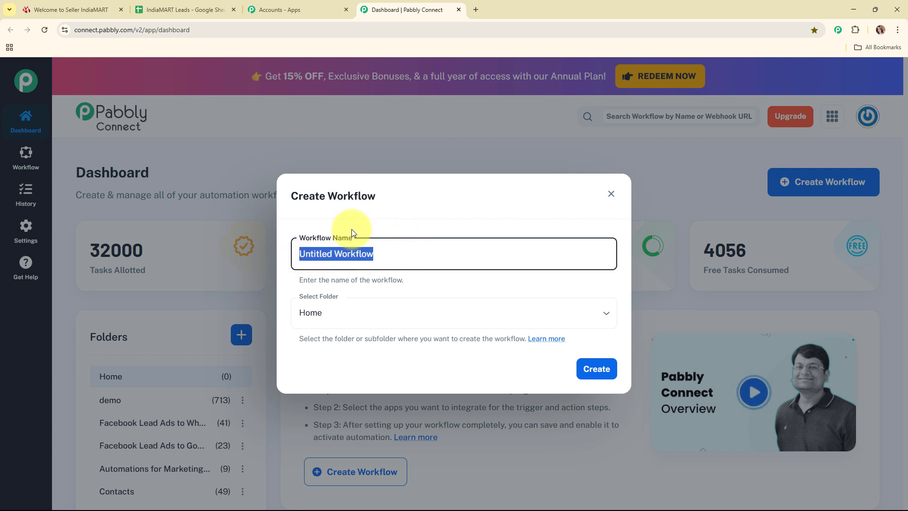
{"action": "type", "text": "Track IndiaMART Lead/ Enquiries in Google Sheets for Agro Product Suppliers"}
{"action": "left_click_drag", "start_coordinate": [304, 254], "coordinate": [627, 256]}
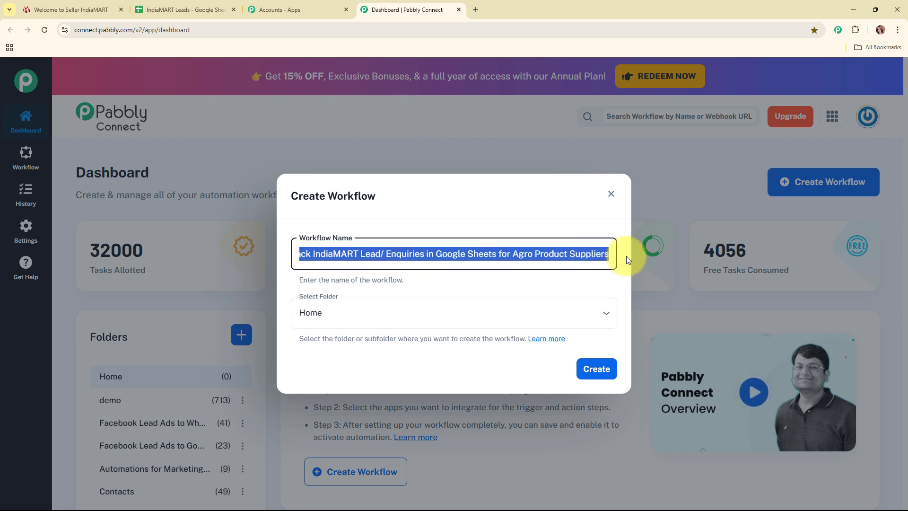
{"action": "left_click", "coordinate": [539, 281]}
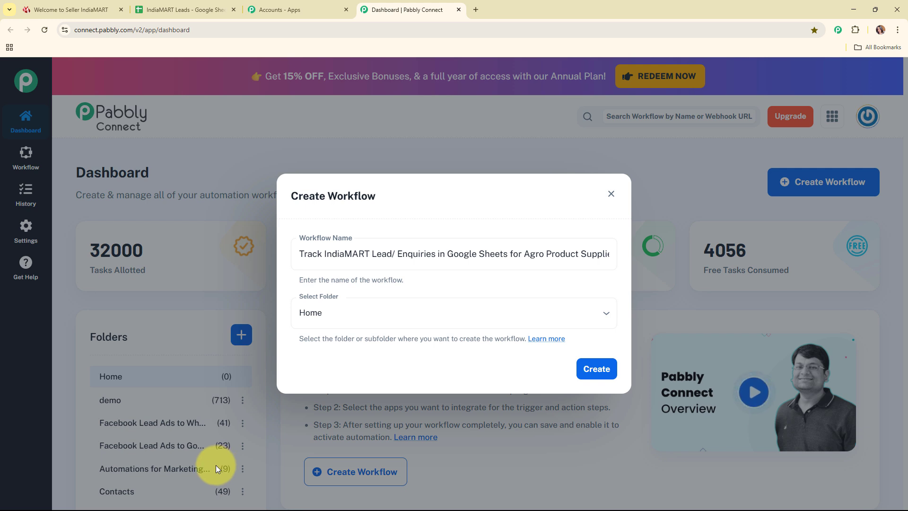
{"action": "left_click", "coordinate": [405, 317]}
{"action": "scroll", "coordinate": [370, 279], "scroll_direction": "down", "scroll_amount": 1}
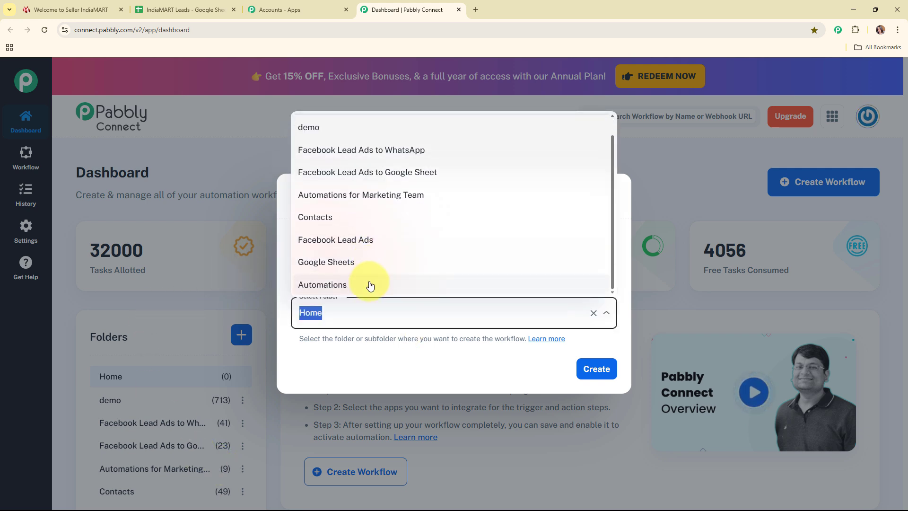
{"action": "left_click", "coordinate": [369, 286]}
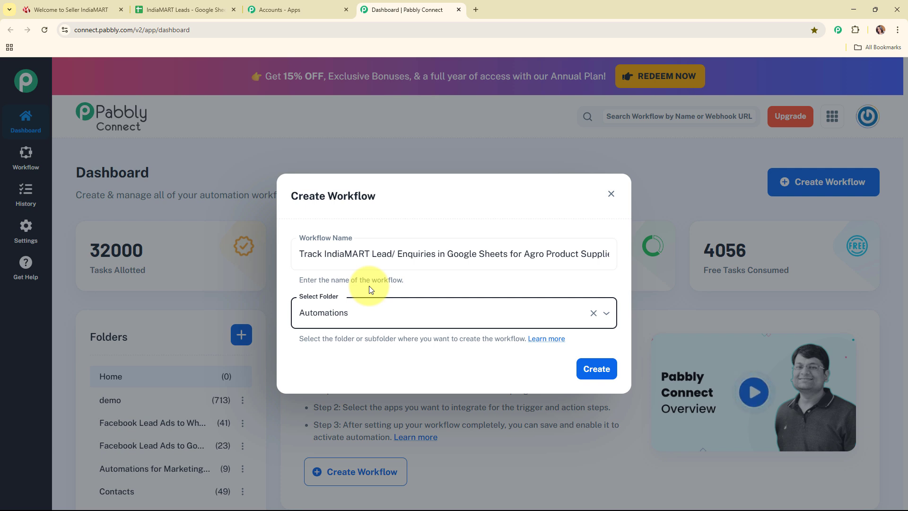
{"action": "left_click", "coordinate": [550, 341]}
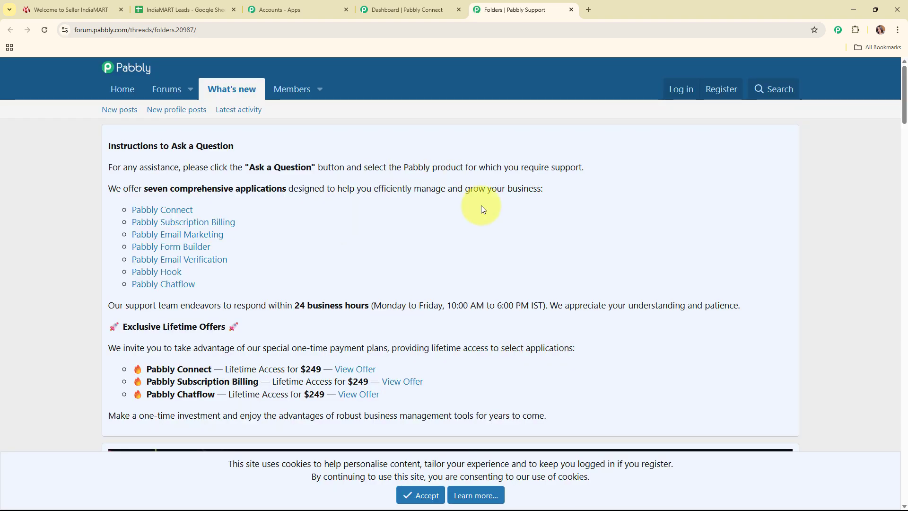
{"action": "scroll", "coordinate": [490, 222], "scroll_direction": "down", "scroll_amount": 7}
{"action": "scroll", "coordinate": [490, 223], "scroll_direction": "down", "scroll_amount": 8}
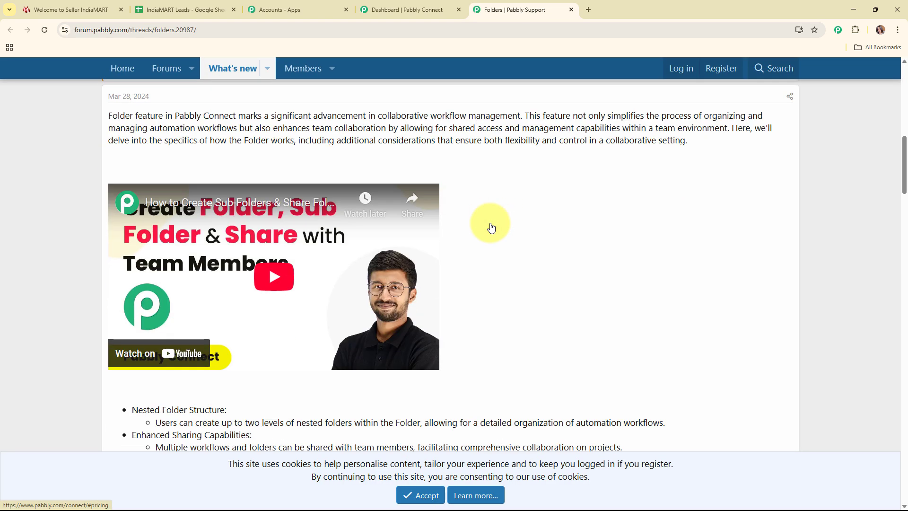
{"action": "scroll", "coordinate": [490, 226], "scroll_direction": "down", "scroll_amount": 17}
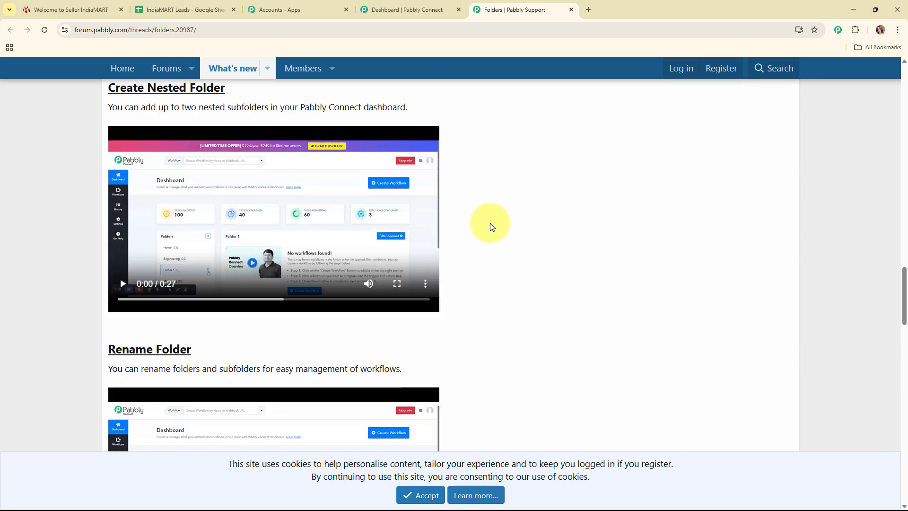
{"action": "left_click", "coordinate": [572, 10]}
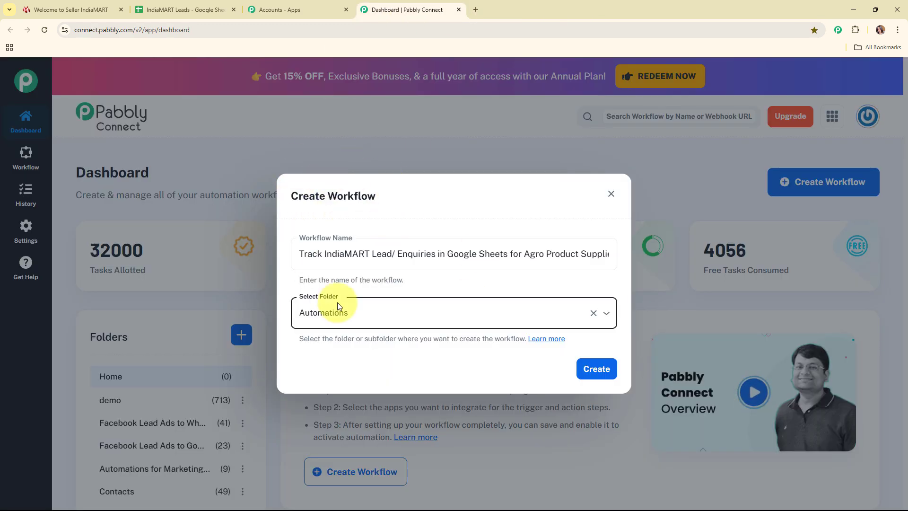
- Create the workflow and collapse its empty trigger step
{"action": "left_click", "coordinate": [610, 374]}
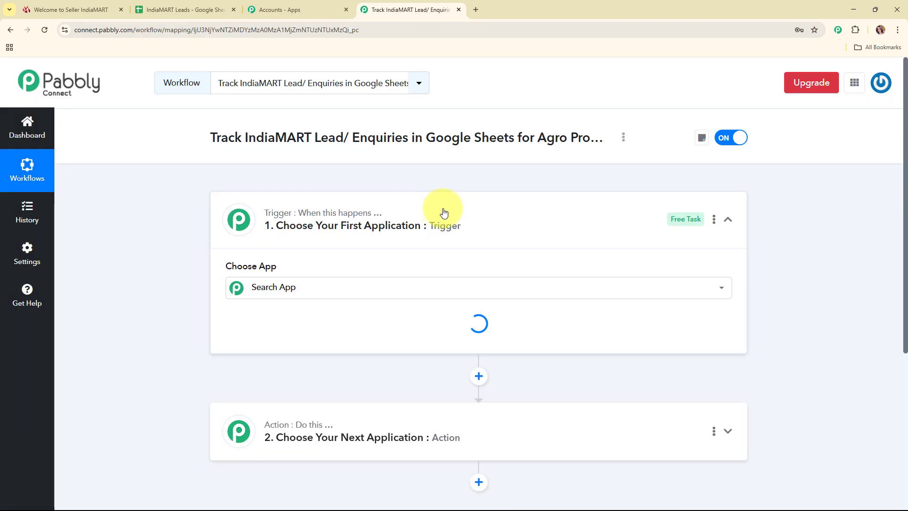
{"action": "left_click", "coordinate": [540, 222]}
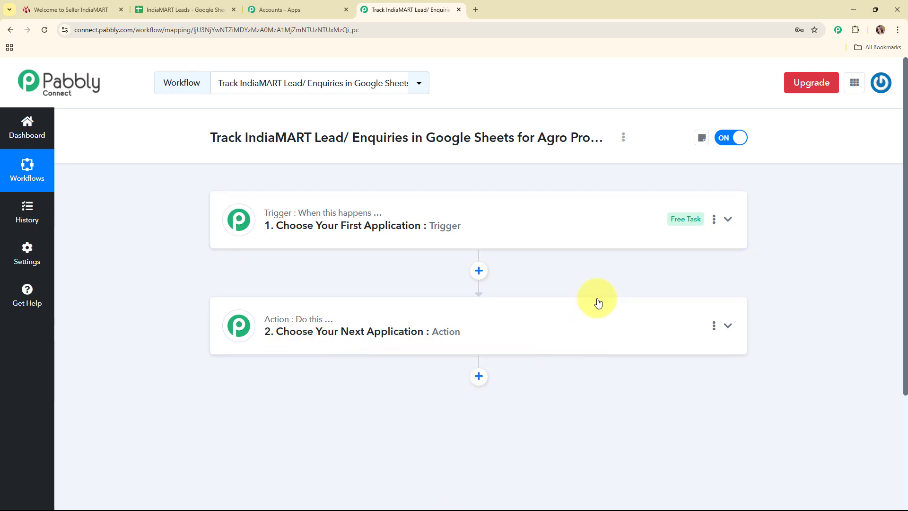
- Set the trigger app to IndiaMART with the New Leads trigger event
{"action": "left_click", "coordinate": [572, 236]}
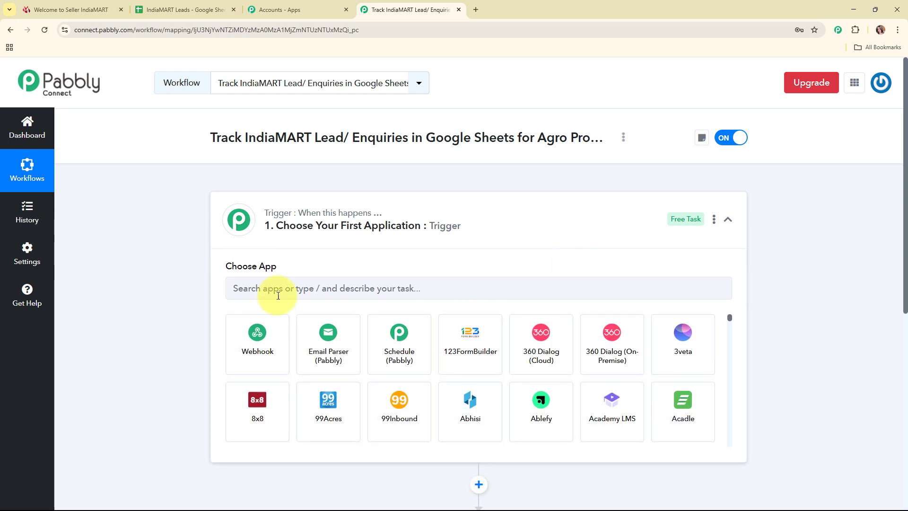
{"action": "left_click", "coordinate": [270, 289]}
{"action": "type", "text": "ind"}
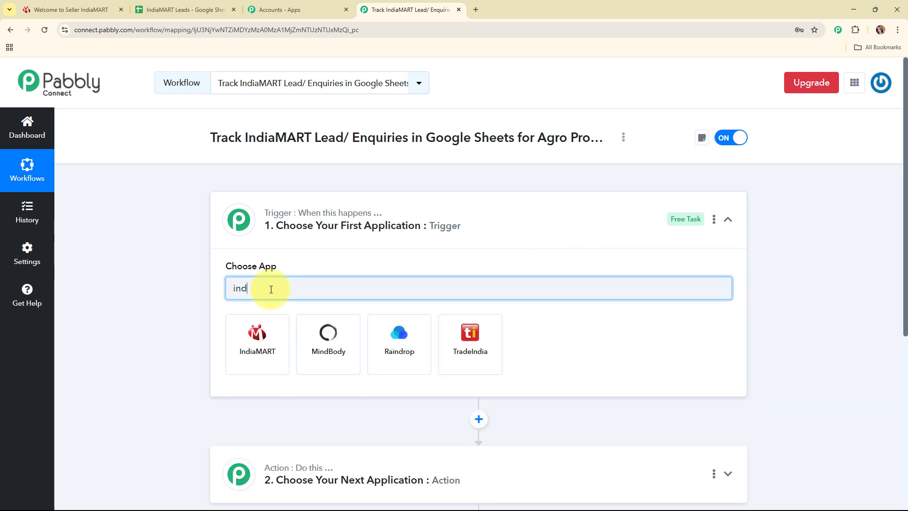
{"action": "left_click", "coordinate": [238, 365]}
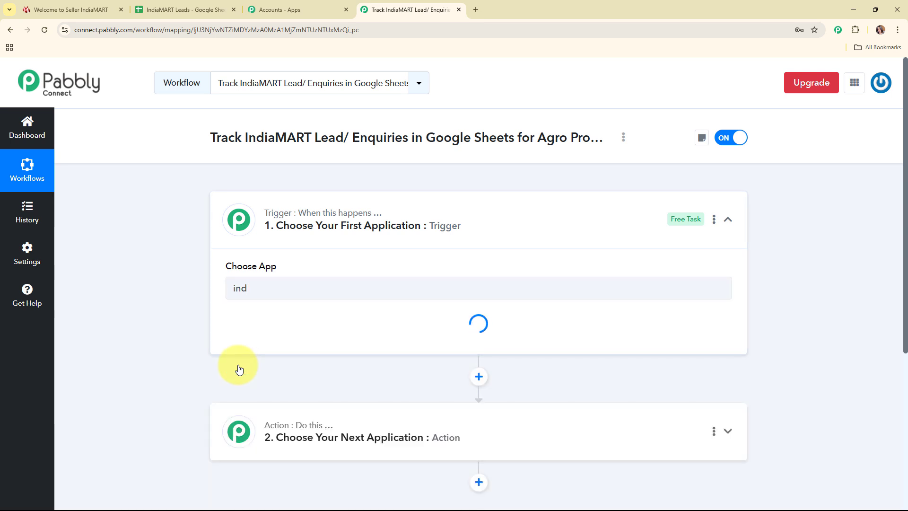
{"action": "left_click", "coordinate": [304, 337]}
{"action": "left_click", "coordinate": [306, 392]}
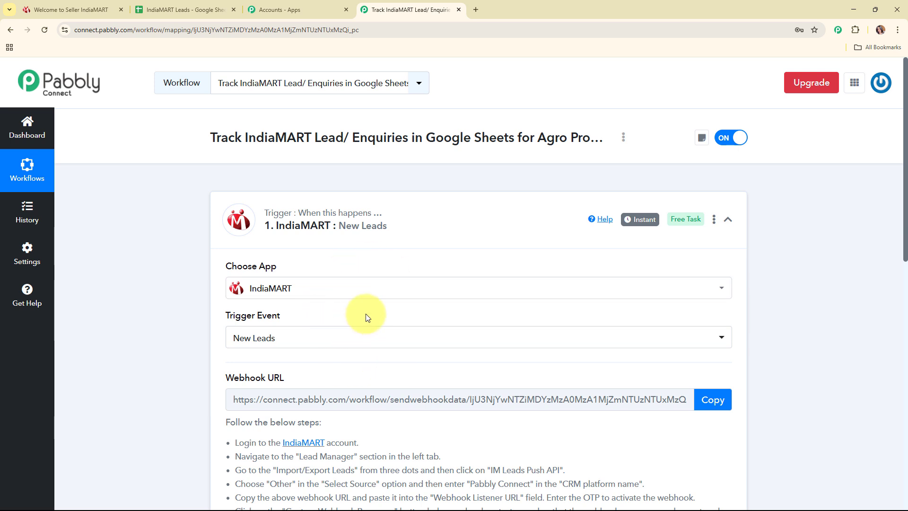
- Copy the IndiaMART trigger's webhook URL and return to the IndiaMART seller dashboard
{"action": "scroll", "coordinate": [367, 315], "scroll_direction": "down", "scroll_amount": 1}
{"action": "scroll", "coordinate": [367, 316], "scroll_direction": "down", "scroll_amount": 1}
{"action": "left_click_drag", "start_coordinate": [272, 220], "coordinate": [379, 229]}
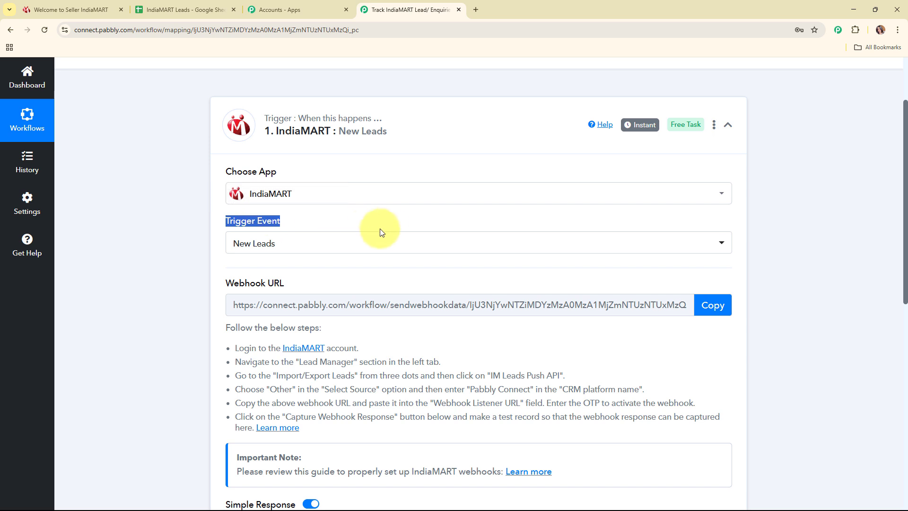
{"action": "scroll", "coordinate": [300, 209], "scroll_direction": "down", "scroll_amount": 2}
{"action": "left_click_drag", "start_coordinate": [219, 189], "coordinate": [355, 187]}
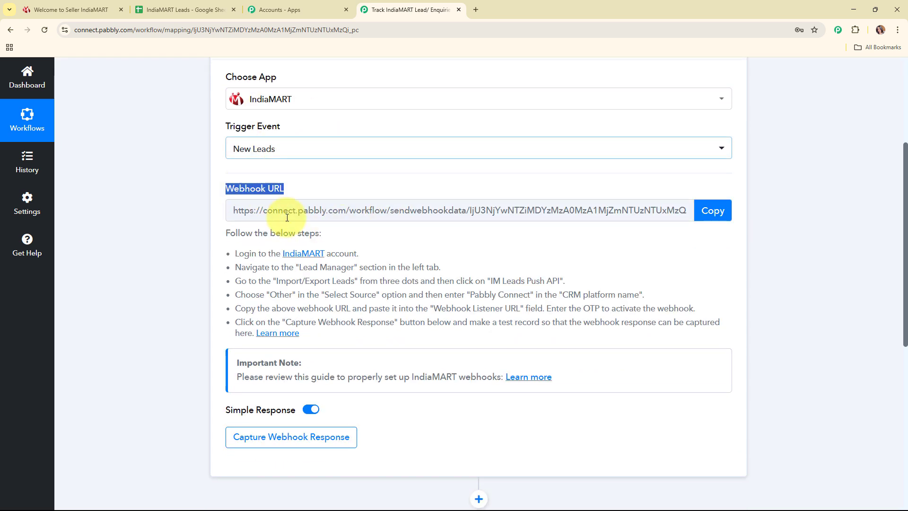
{"action": "left_click", "coordinate": [397, 245]}
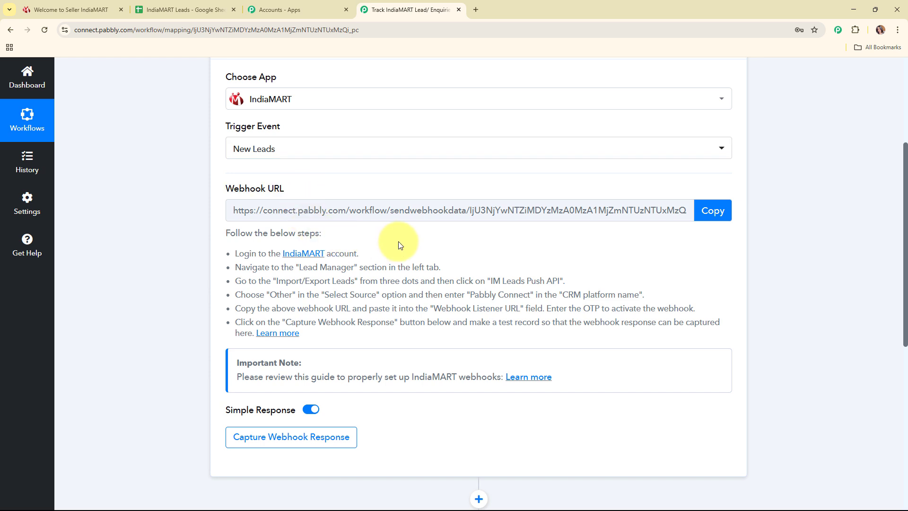
{"action": "scroll", "coordinate": [398, 245], "scroll_direction": "down", "scroll_amount": 1}
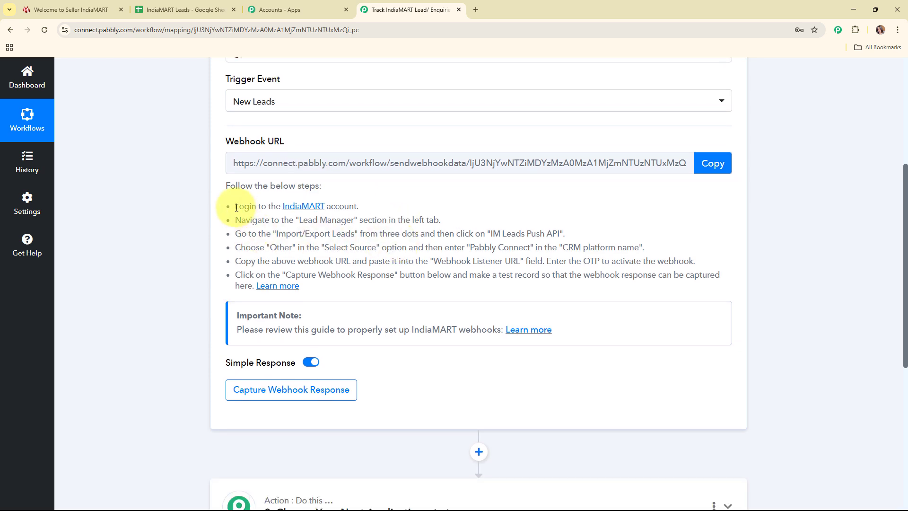
{"action": "left_click_drag", "start_coordinate": [236, 207], "coordinate": [487, 286]}
{"action": "left_click", "coordinate": [712, 170]}
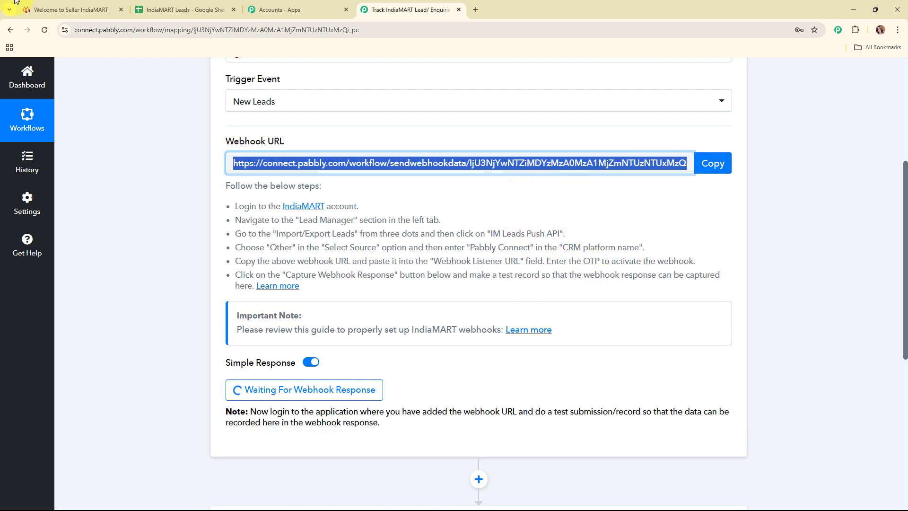
{"action": "left_click", "coordinate": [76, 5]}
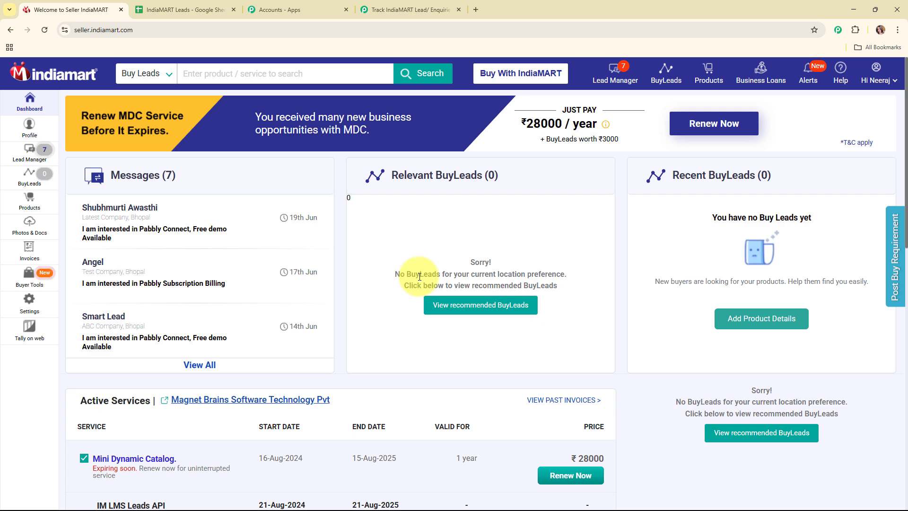
- Reach the Push API integration page from Lead Manager's Import / Export Leads menu and expand Select Source
{"action": "left_click", "coordinate": [33, 157]}
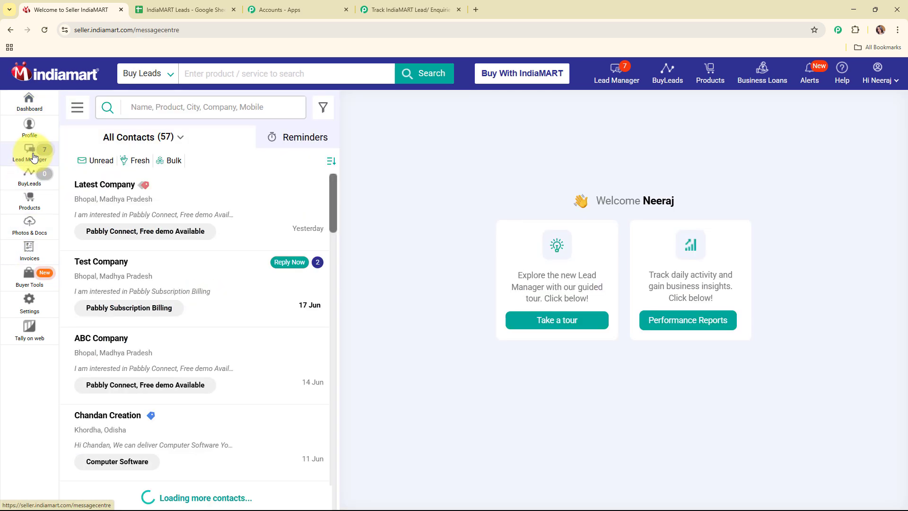
{"action": "left_click", "coordinate": [83, 110]}
{"action": "mouse_move", "coordinate": [99, 189]}
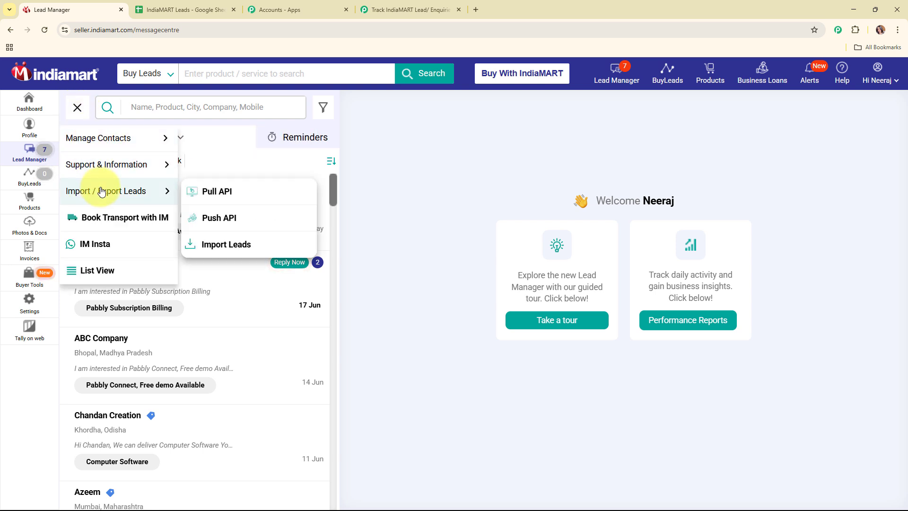
{"action": "left_click", "coordinate": [237, 222]}
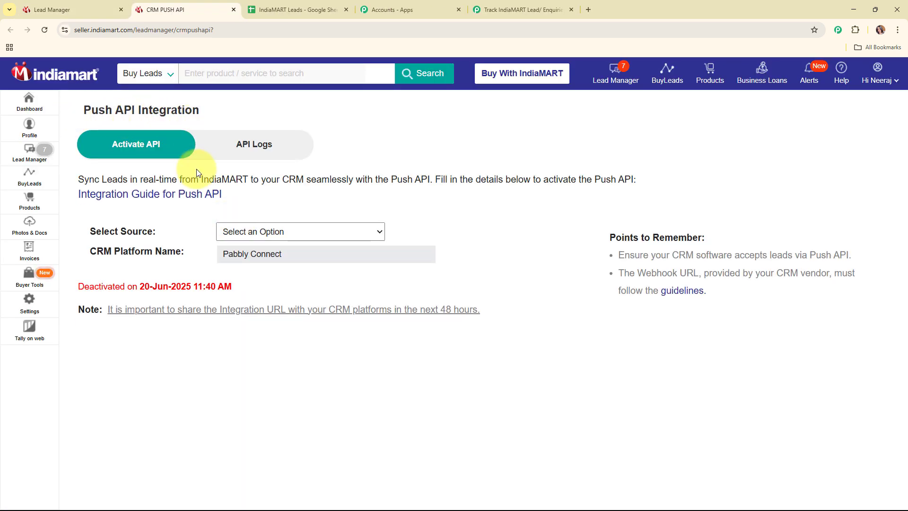
{"action": "left_click", "coordinate": [349, 234]}
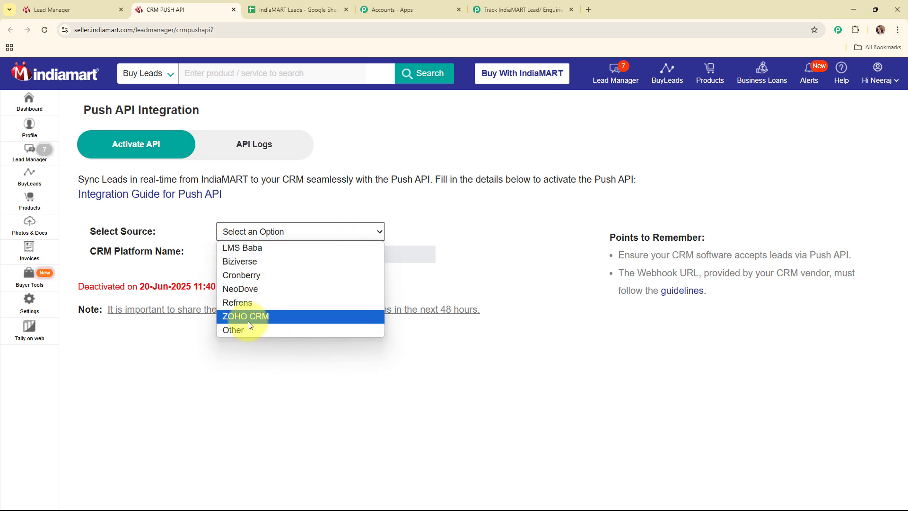
- Save source Other, CRM platform Pabby Connect, and the pasted Pabbly webhook URL as listener
{"action": "left_click", "coordinate": [232, 330]}
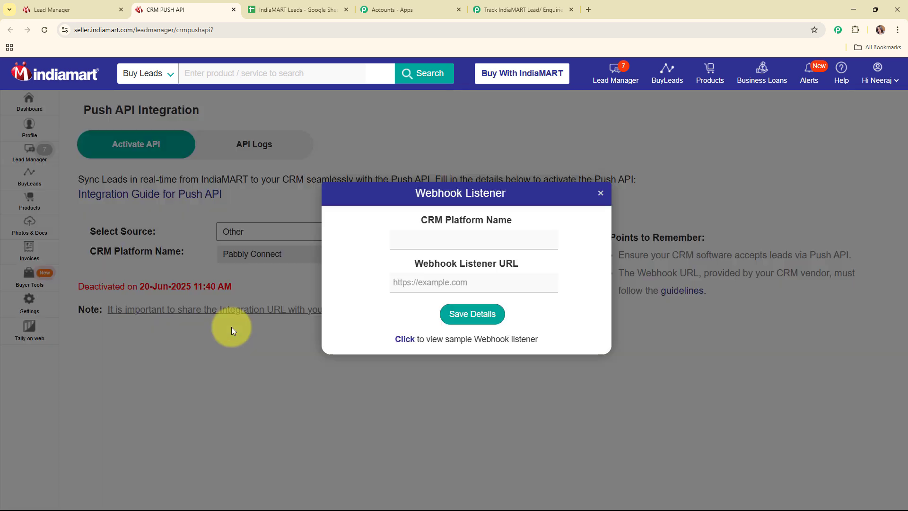
{"action": "left_click", "coordinate": [452, 238]}
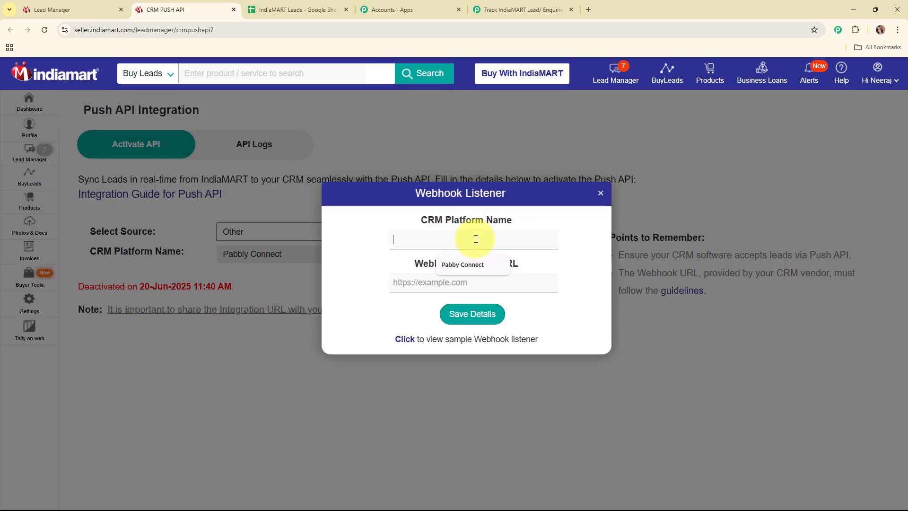
{"action": "left_click", "coordinate": [476, 266]}
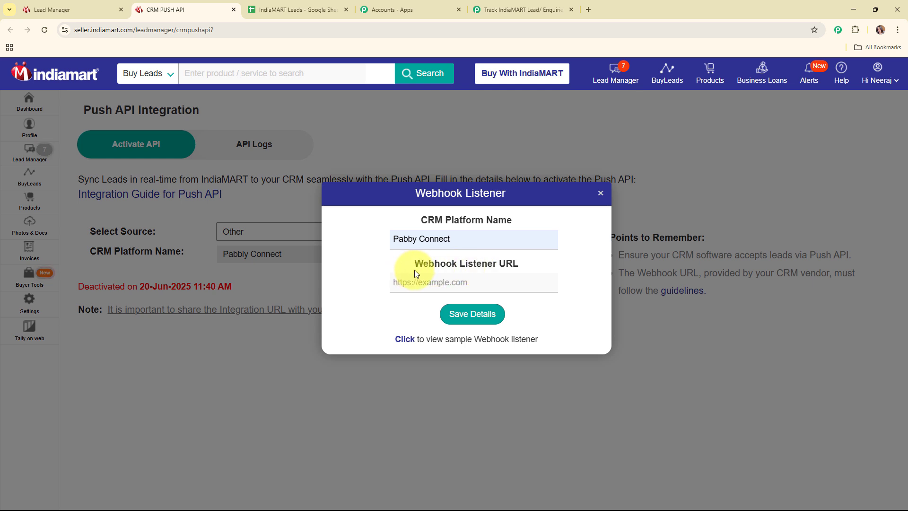
{"action": "left_click", "coordinate": [435, 284]}
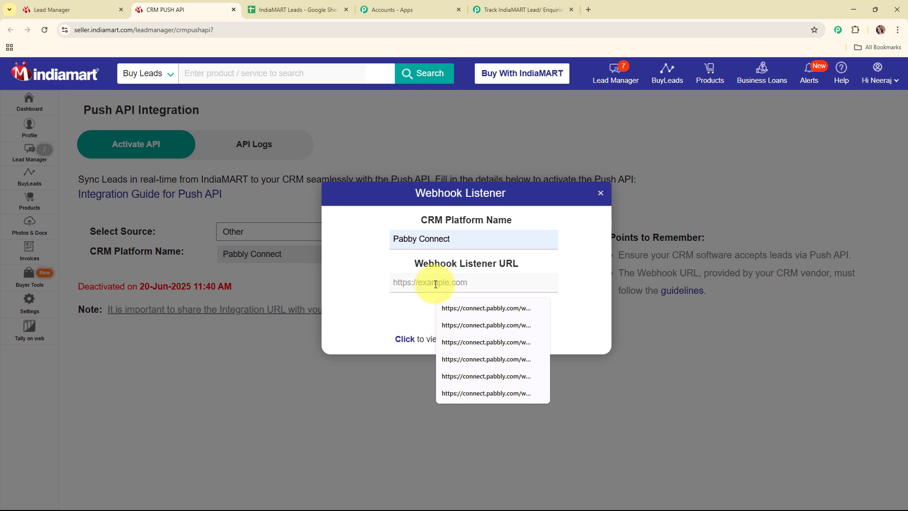
{"action": "key", "text": "ctrl+v"}
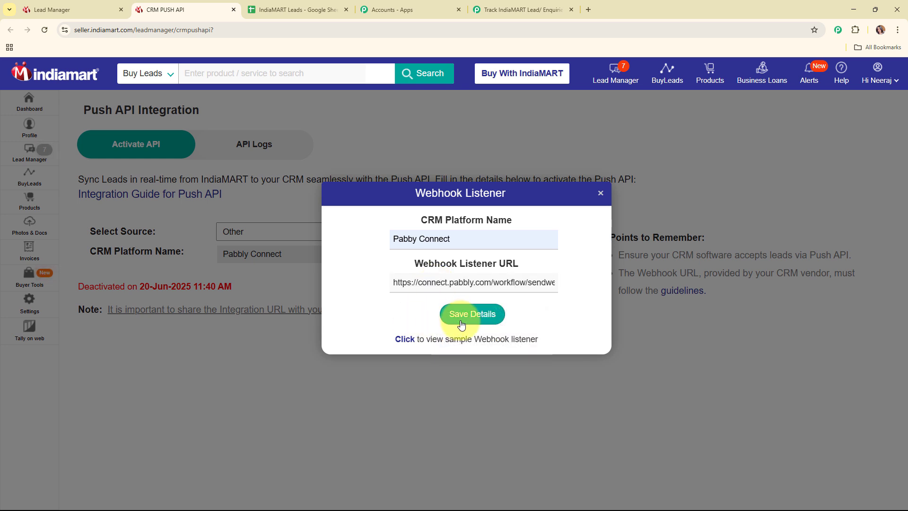
{"action": "left_click", "coordinate": [461, 325]}
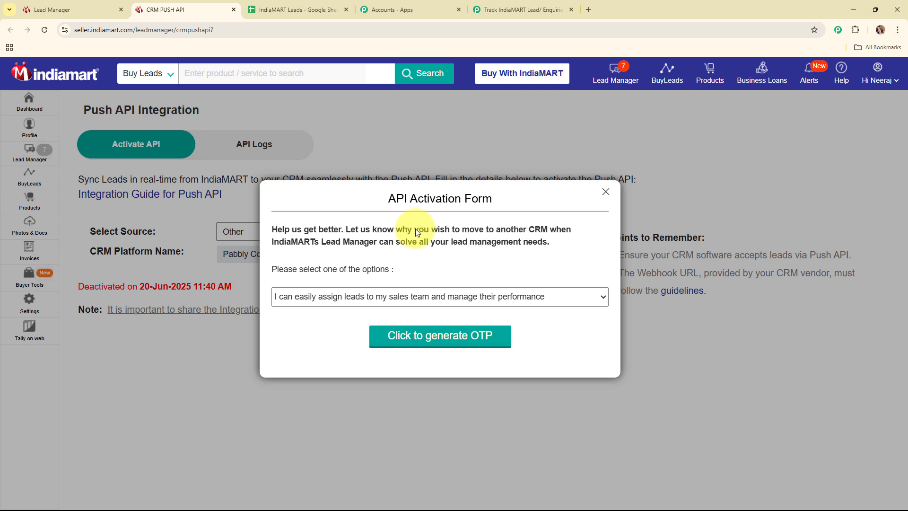
- Keep the first switching reason and activate the Push API with the emailed verification code
{"action": "left_click", "coordinate": [425, 297]}
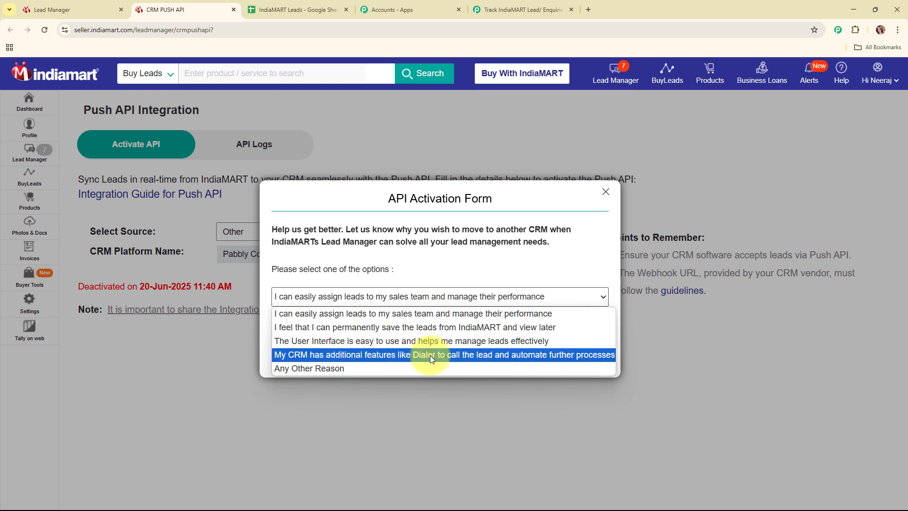
{"action": "left_click", "coordinate": [326, 313]}
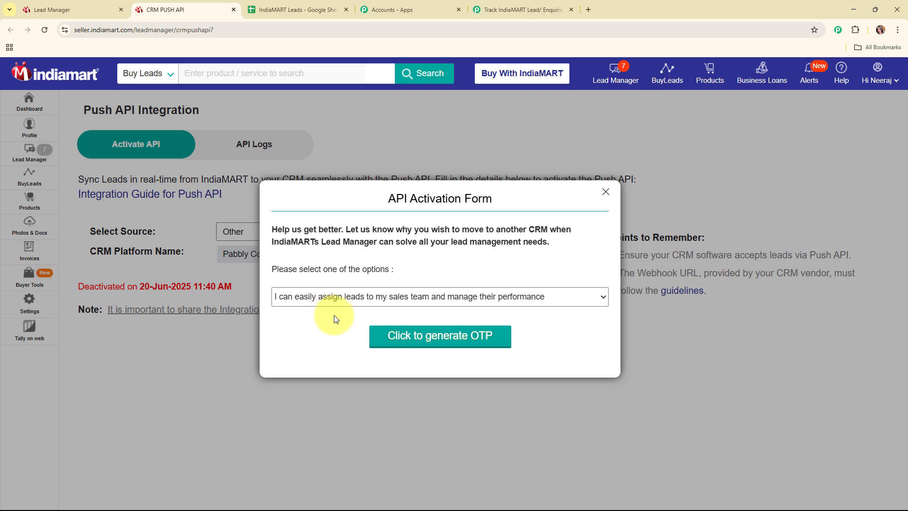
{"action": "left_click", "coordinate": [459, 345]}
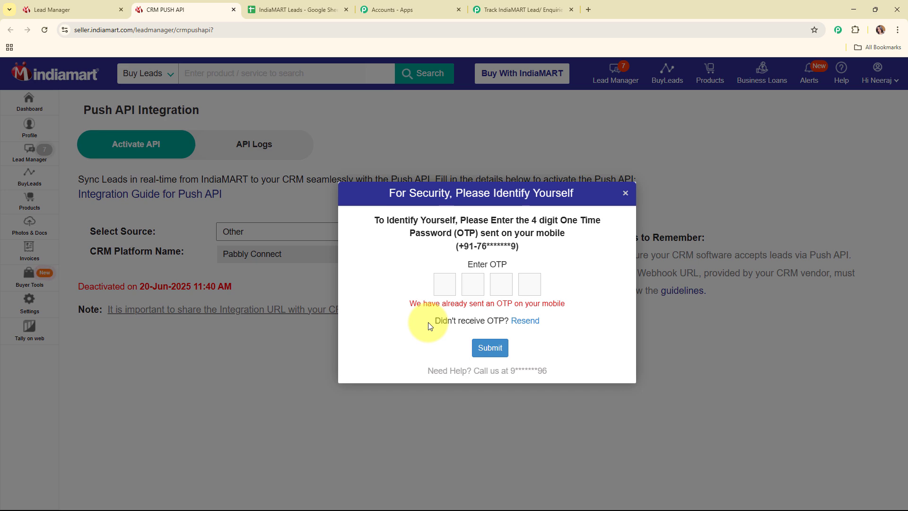
{"action": "left_click", "coordinate": [453, 283]}
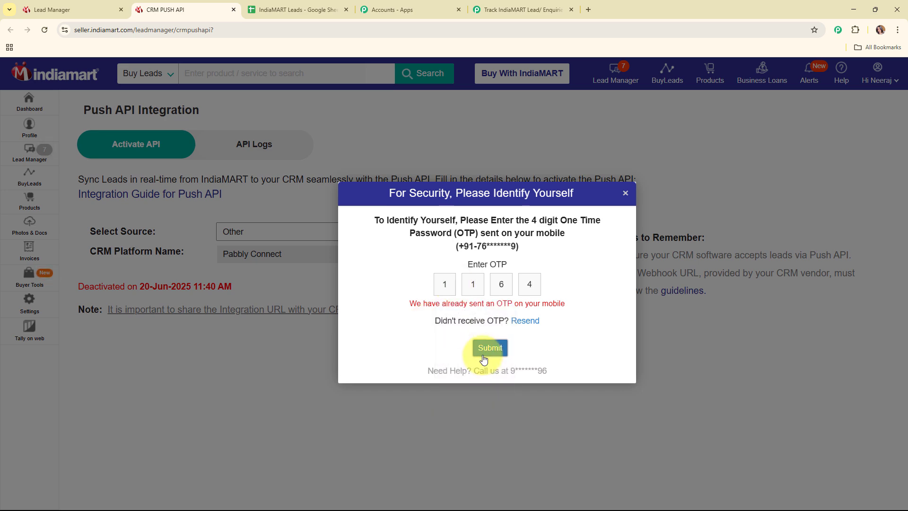
{"action": "left_click", "coordinate": [487, 349]}
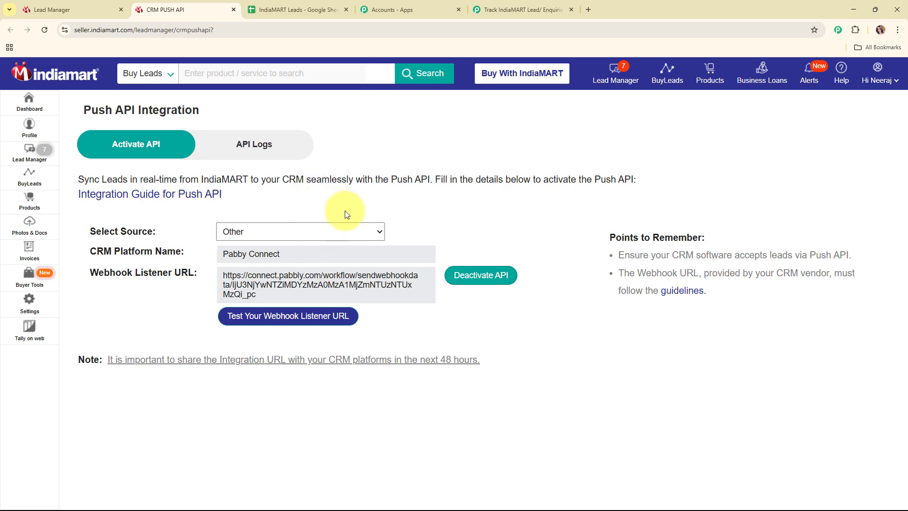
{"action": "left_click", "coordinate": [545, 5]}
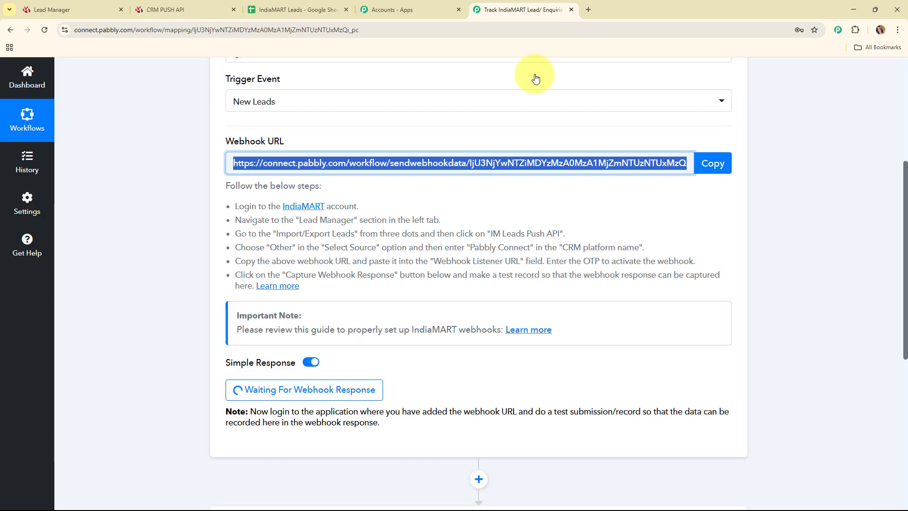
{"action": "scroll", "coordinate": [505, 251], "scroll_direction": "down", "scroll_amount": 3}
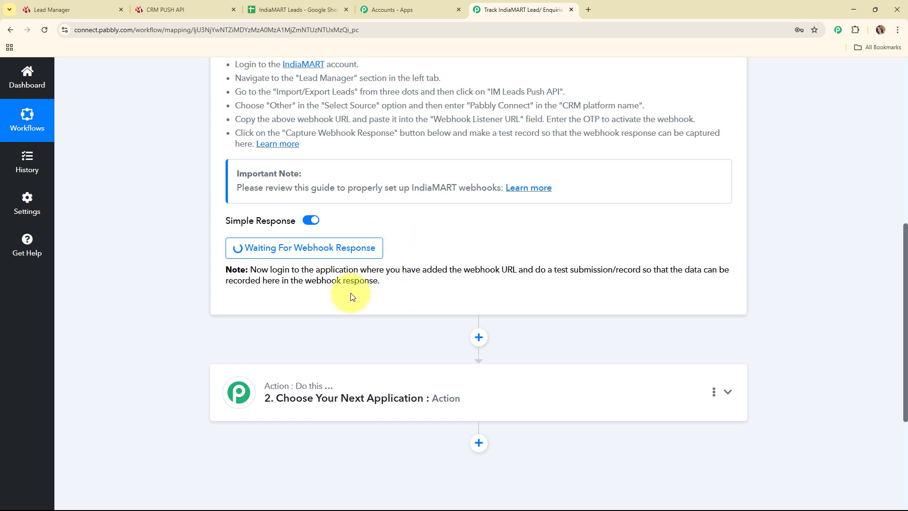
{"action": "left_click", "coordinate": [163, 9]}
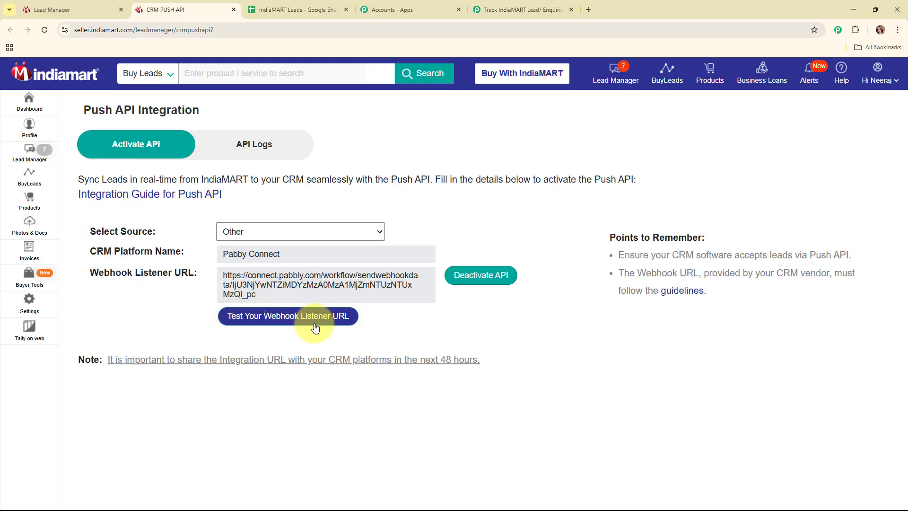
- Send a test lead to the webhook listener URL and close the testing window
{"action": "left_click", "coordinate": [332, 323]}
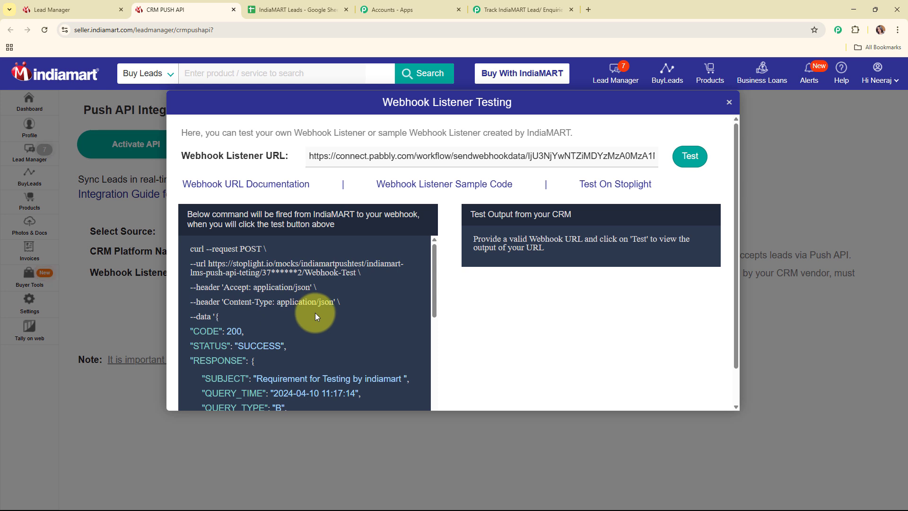
{"action": "left_click", "coordinate": [692, 164]}
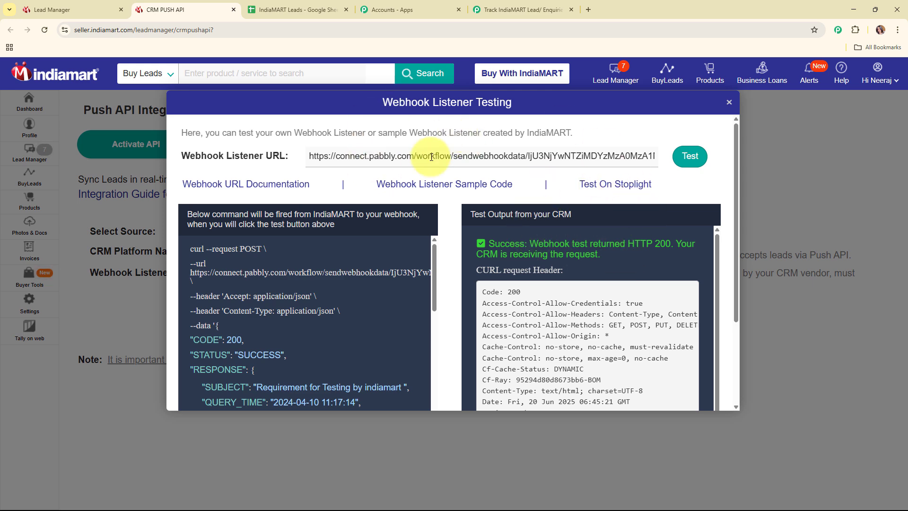
{"action": "left_click", "coordinate": [730, 104]}
{"action": "left_click", "coordinate": [475, 12]}
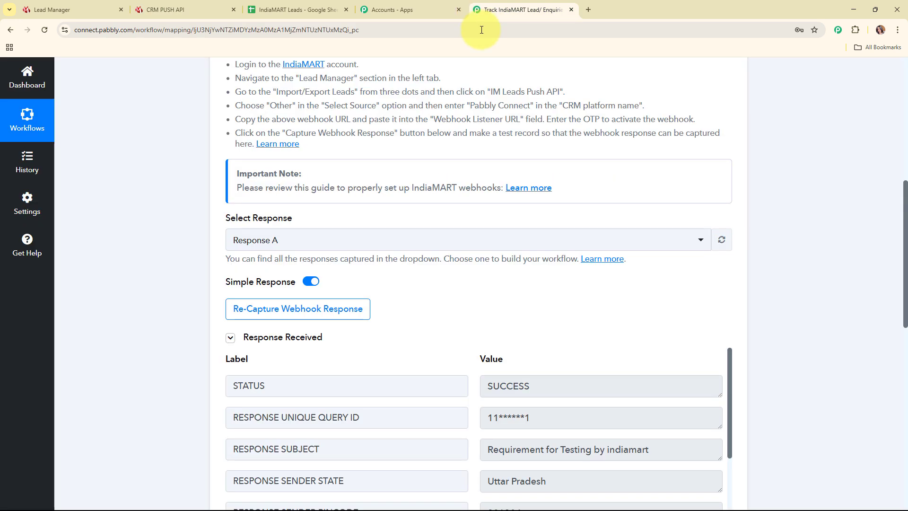
{"action": "scroll", "coordinate": [838, 234], "scroll_direction": "down", "scroll_amount": 4}
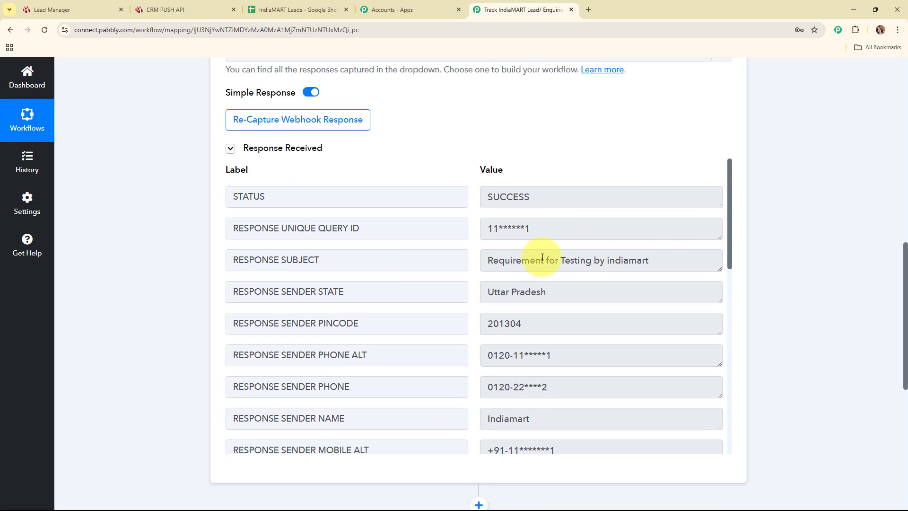
{"action": "scroll", "coordinate": [547, 276], "scroll_direction": "down", "scroll_amount": 2}
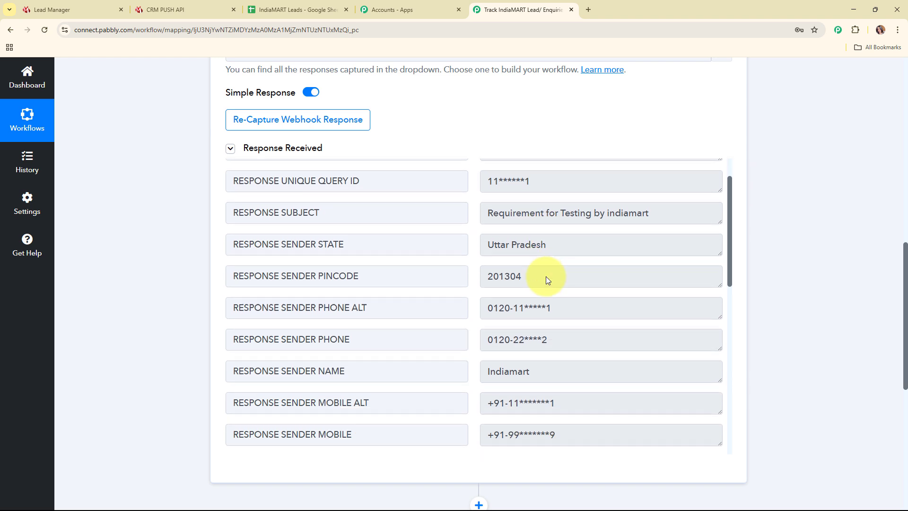
{"action": "scroll", "coordinate": [546, 276], "scroll_direction": "down", "scroll_amount": 1}
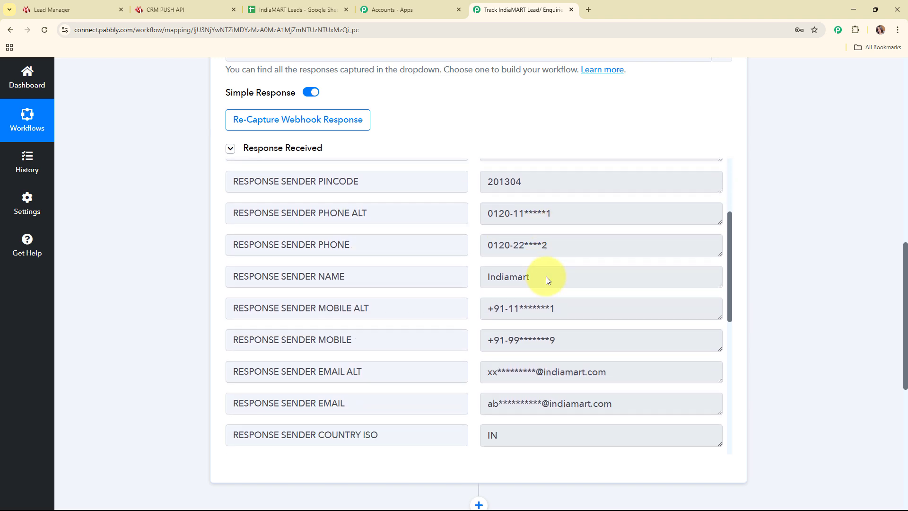
{"action": "scroll", "coordinate": [547, 276], "scroll_direction": "down", "scroll_amount": 1}
{"action": "scroll", "coordinate": [548, 276], "scroll_direction": "down", "scroll_amount": 2}
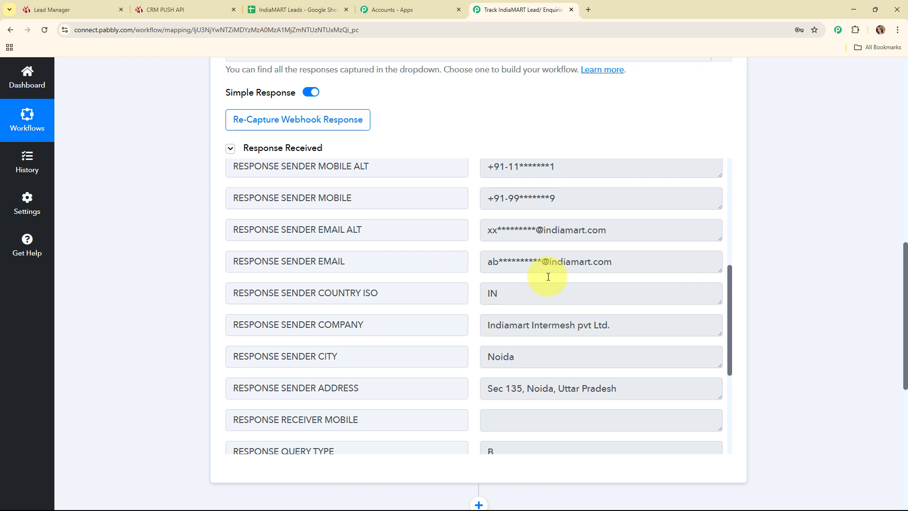
{"action": "scroll", "coordinate": [547, 280], "scroll_direction": "down", "scroll_amount": 1}
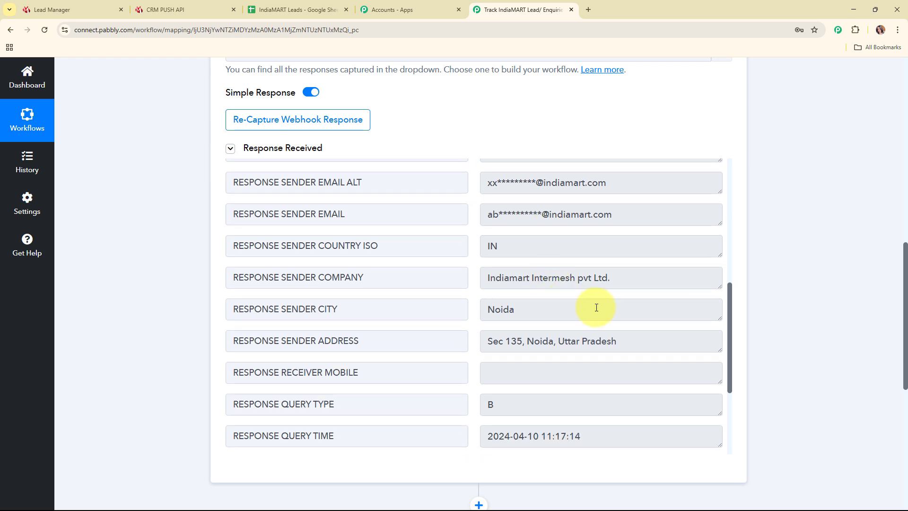
{"action": "scroll", "coordinate": [684, 306], "scroll_direction": "down", "scroll_amount": 2}
{"action": "scroll", "coordinate": [683, 305], "scroll_direction": "down", "scroll_amount": 2}
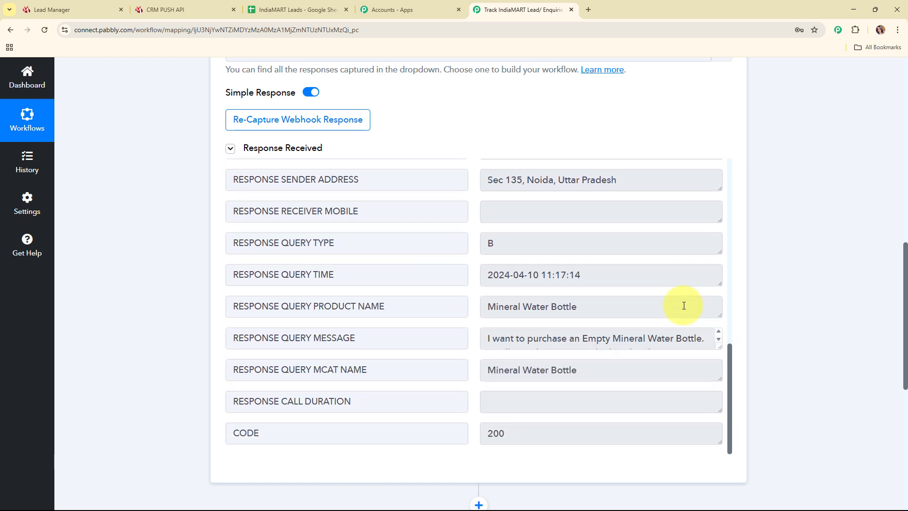
{"action": "left_click_drag", "start_coordinate": [581, 305], "coordinate": [453, 312]}
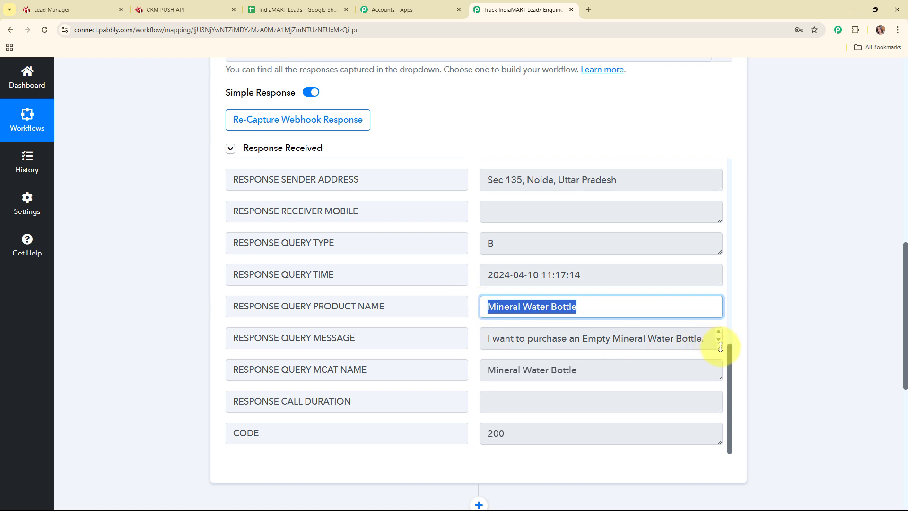
{"action": "mouse_move", "coordinate": [720, 349]}
{"action": "left_mouse_down"}
{"action": "mouse_move", "coordinate": [713, 413]}
{"action": "mouse_move", "coordinate": [717, 365]}
{"action": "left_mouse_up"}
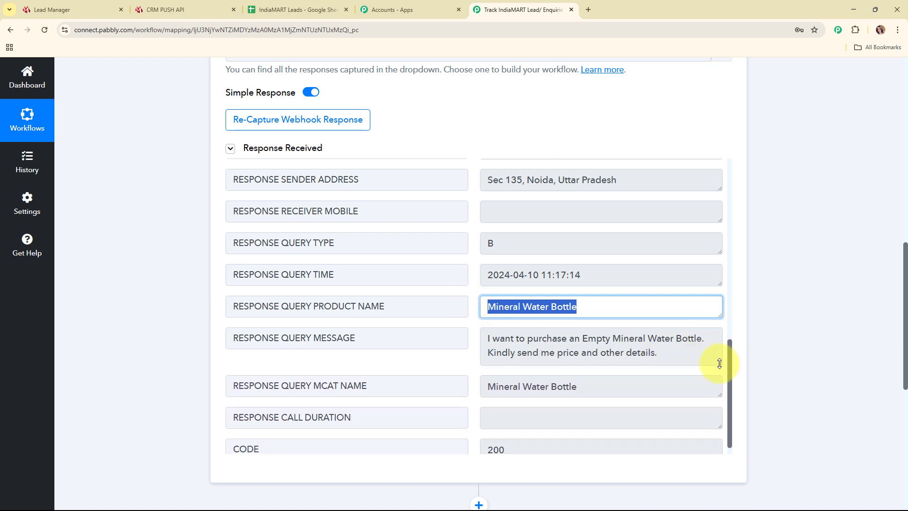
{"action": "scroll", "coordinate": [833, 323], "scroll_direction": "up", "scroll_amount": 15}
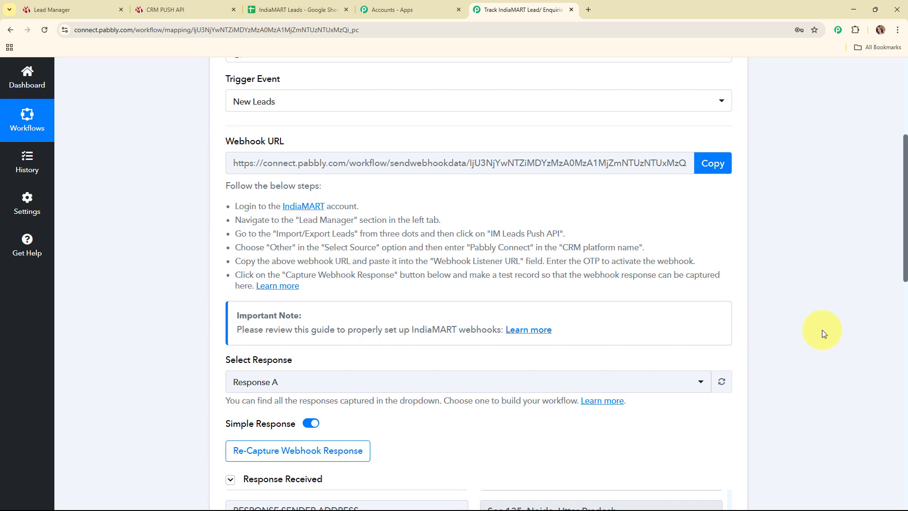
- Collapse the IndiaMART trigger and set the action step to Google Sheets with the Add New Row event
{"action": "left_click", "coordinate": [538, 226]}
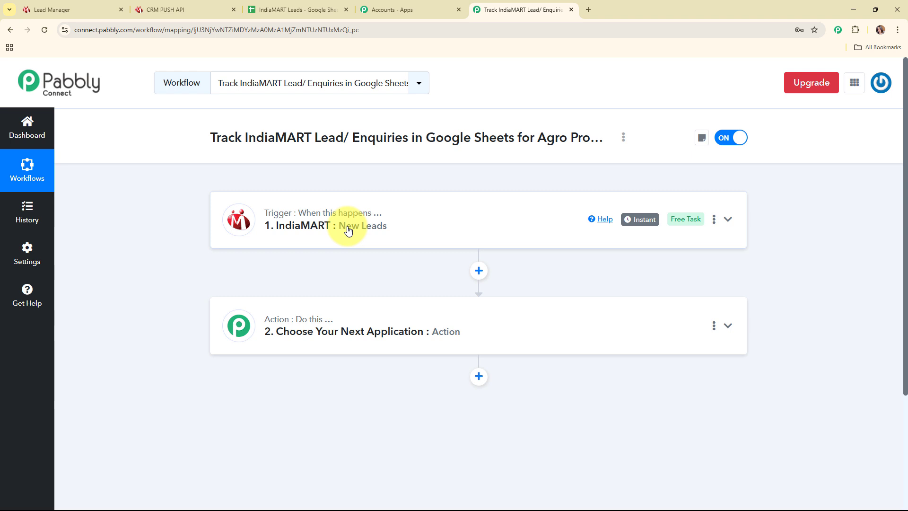
{"action": "left_click", "coordinate": [405, 330]}
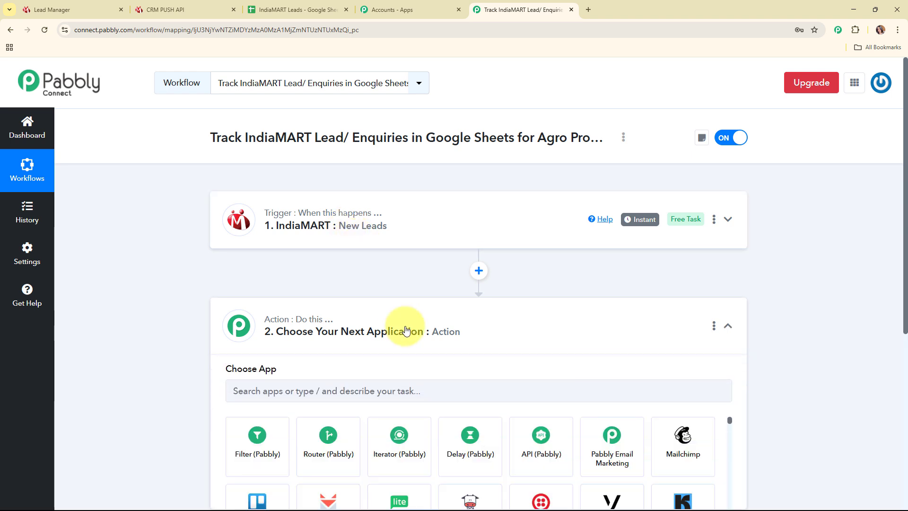
{"action": "scroll", "coordinate": [402, 321], "scroll_direction": "down", "scroll_amount": 3}
{"action": "left_click", "coordinate": [407, 260]}
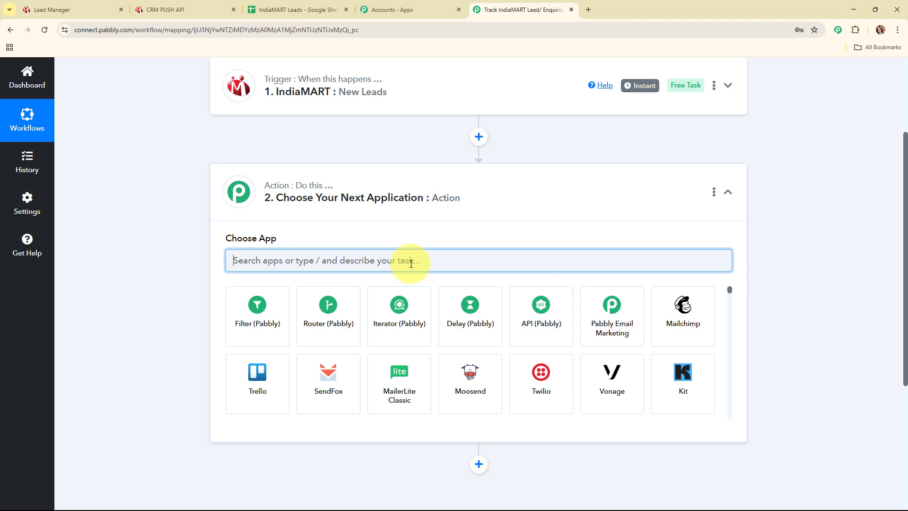
{"action": "type", "text": "shee"}
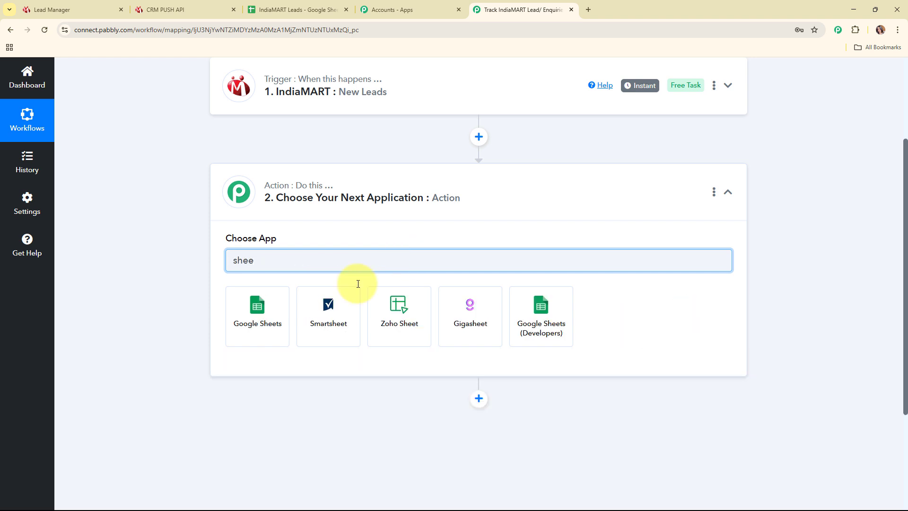
{"action": "left_click", "coordinate": [253, 328]}
{"action": "left_click", "coordinate": [274, 310]}
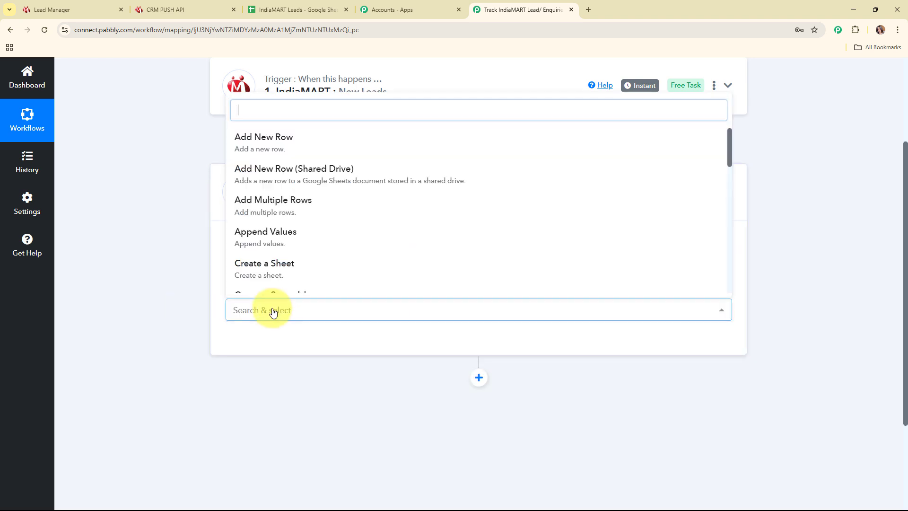
{"action": "left_click", "coordinate": [316, 150]}
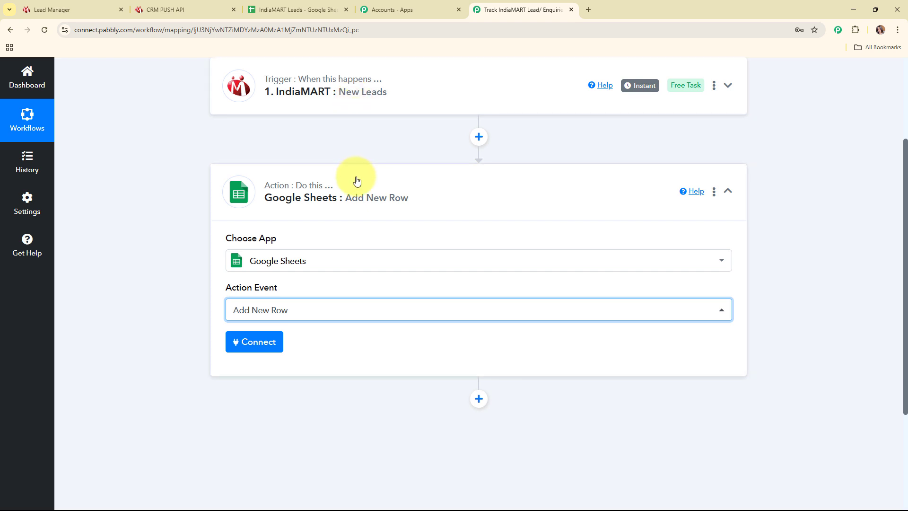
{"action": "scroll", "coordinate": [355, 178], "scroll_direction": "down", "scroll_amount": 1}
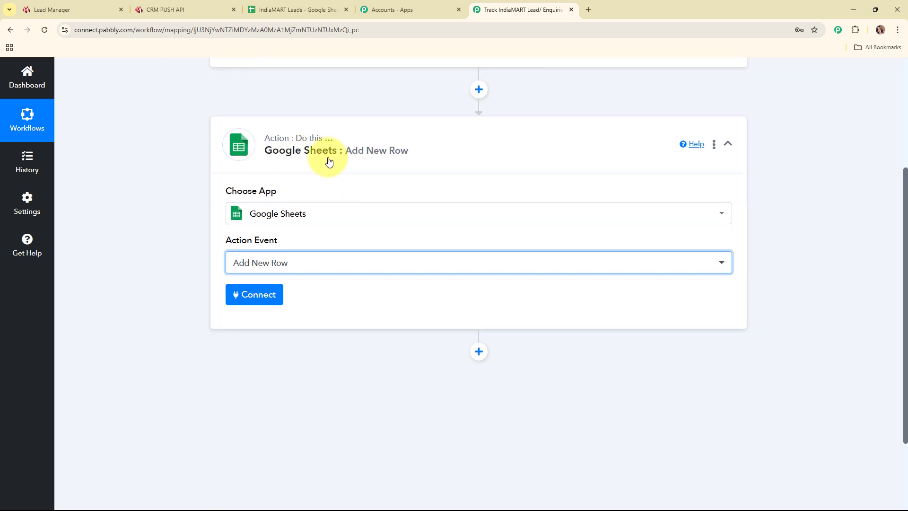
- Add a new Google Sheets connection by signing in with Google and allowing access
{"action": "left_click", "coordinate": [260, 307]}
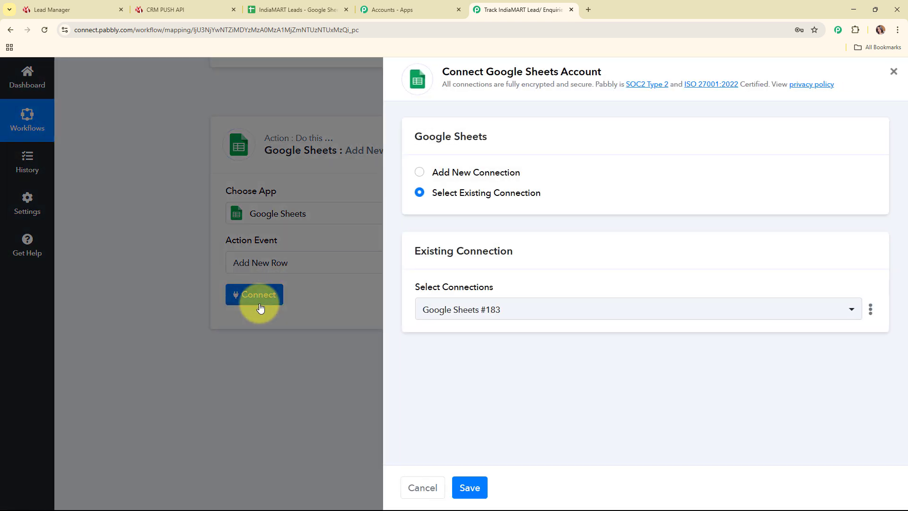
{"action": "left_click", "coordinate": [419, 173]}
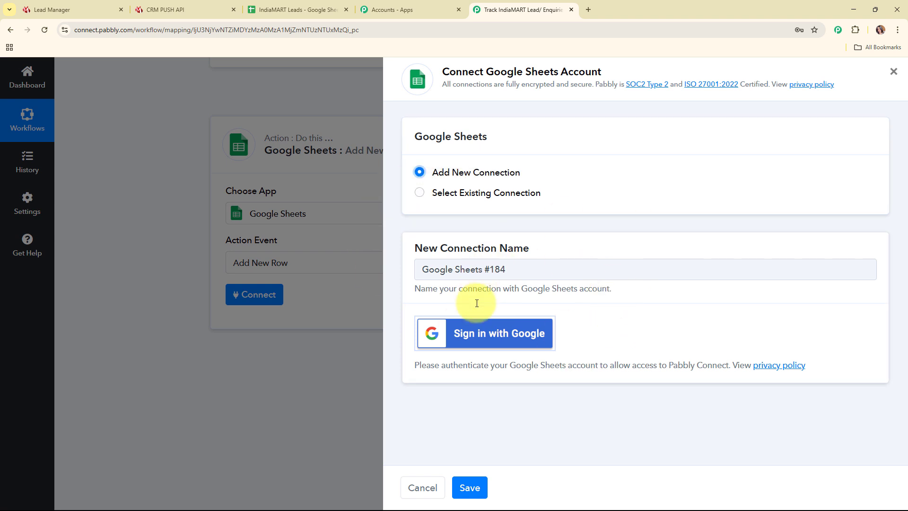
{"action": "left_click", "coordinate": [514, 347]}
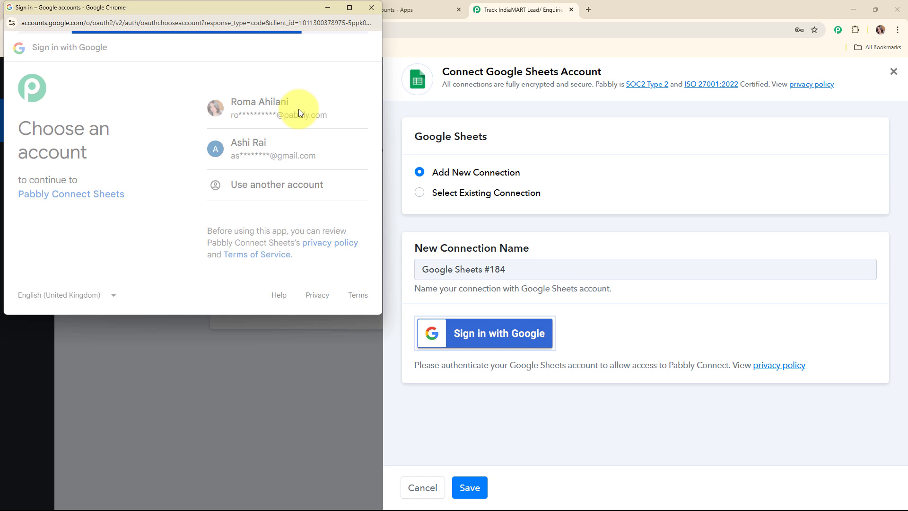
{"action": "scroll", "coordinate": [299, 109], "scroll_direction": "down", "scroll_amount": 5}
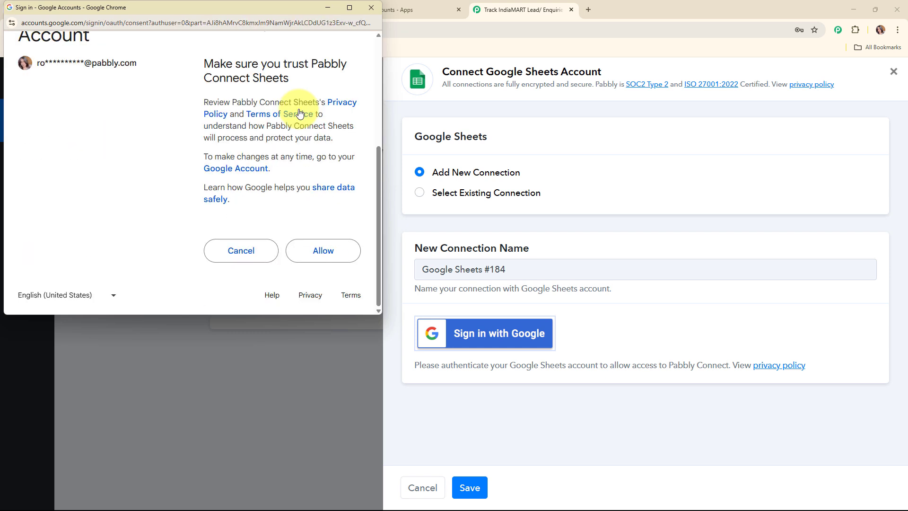
{"action": "left_click", "coordinate": [322, 255]}
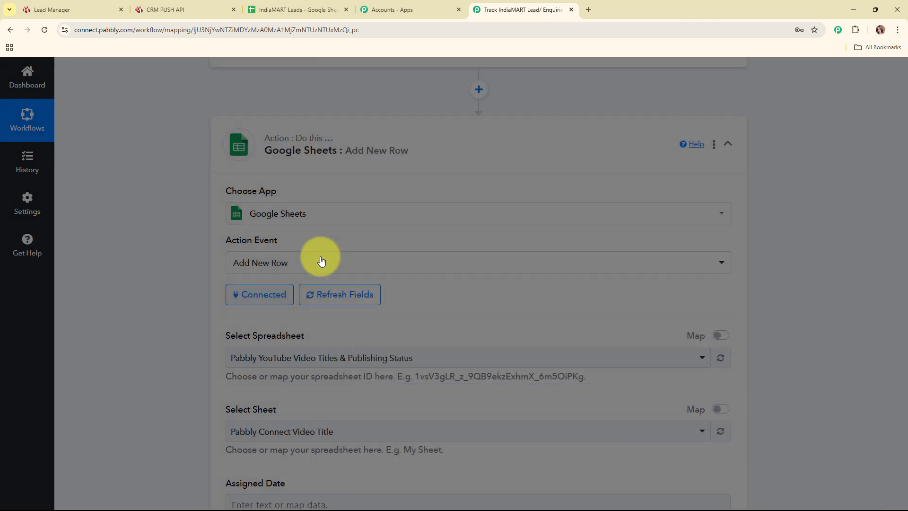
- Check the IndiaMART Leads spreadsheet, then select it as the target spreadsheet
{"action": "scroll", "coordinate": [475, 230], "scroll_direction": "down", "scroll_amount": 4}
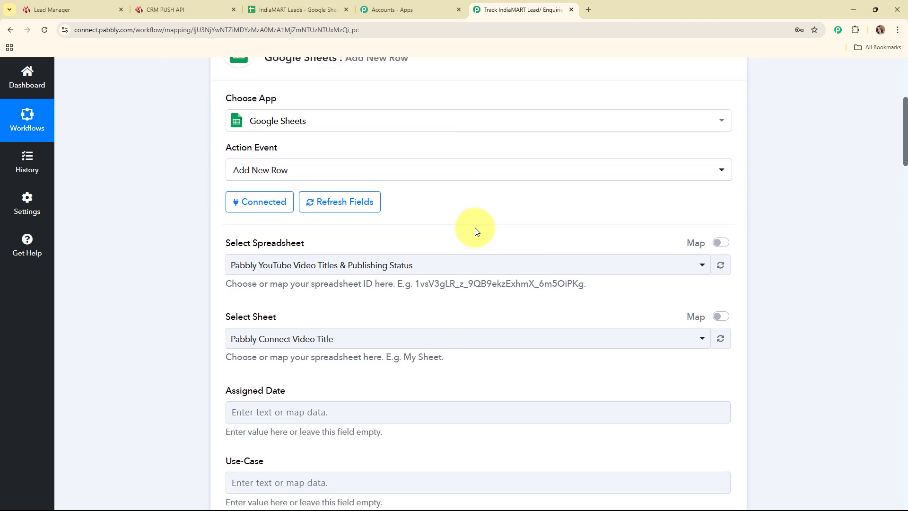
{"action": "left_click_drag", "start_coordinate": [332, 151], "coordinate": [224, 147]}
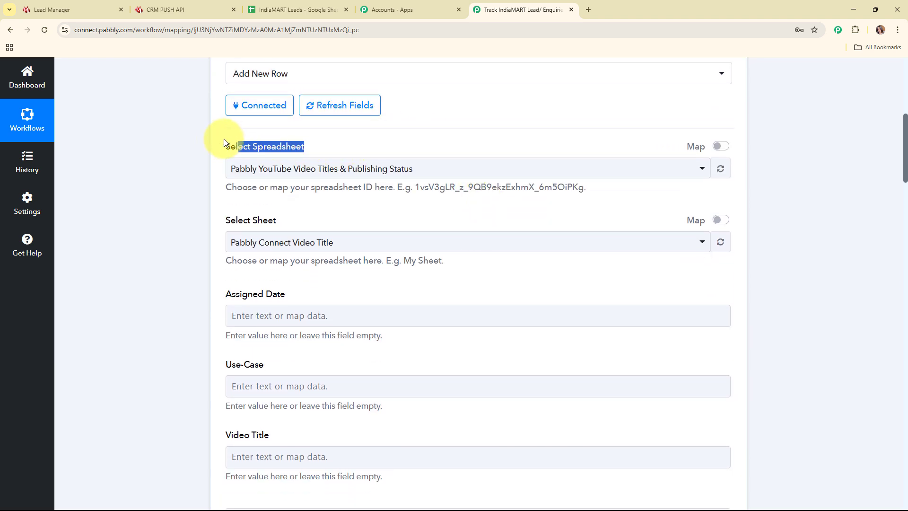
{"action": "left_click", "coordinate": [487, 221]}
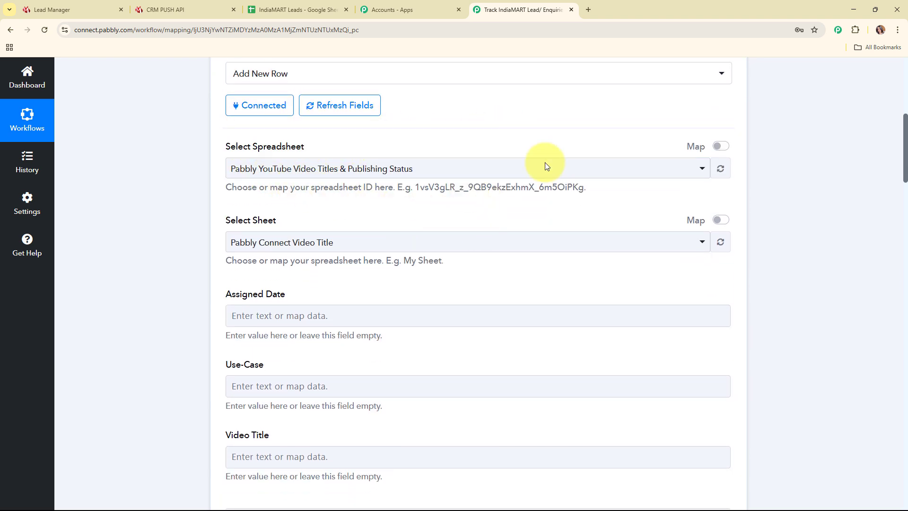
{"action": "left_click", "coordinate": [322, 8]}
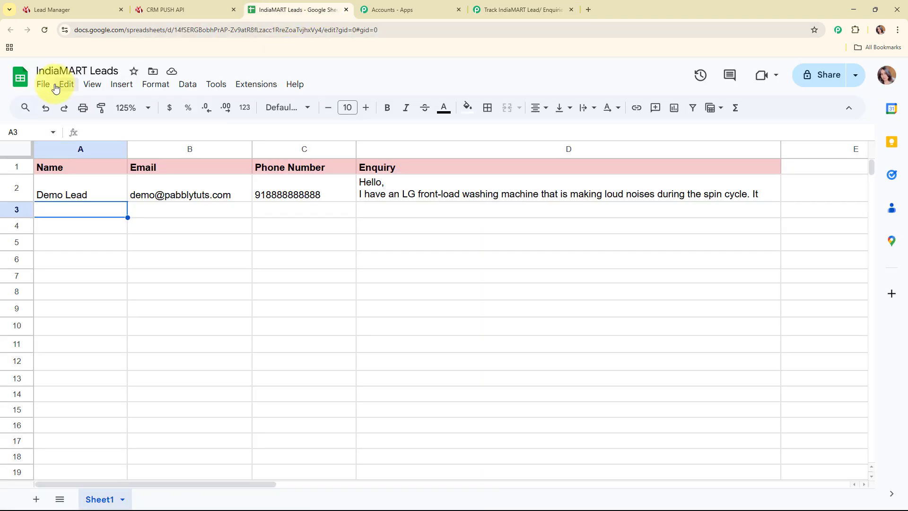
{"action": "left_click", "coordinate": [500, 14]}
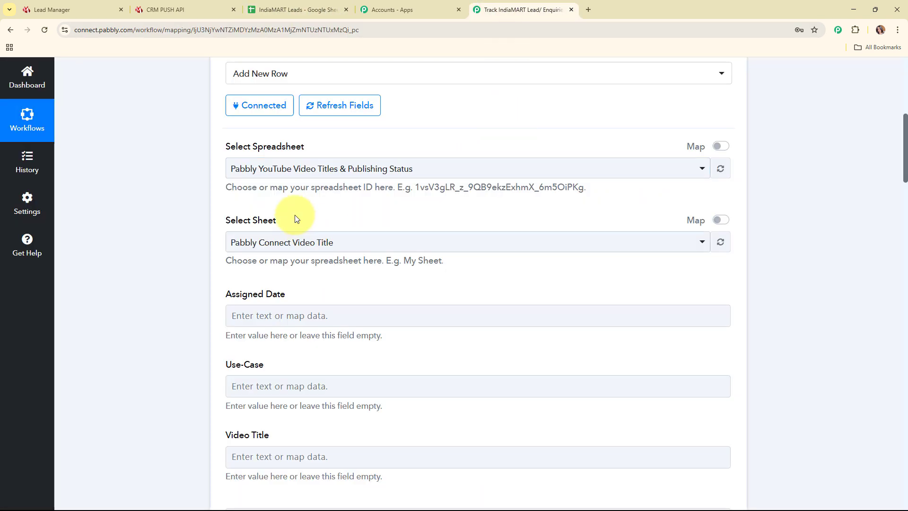
{"action": "left_click", "coordinate": [283, 171]}
{"action": "left_click", "coordinate": [290, 242]}
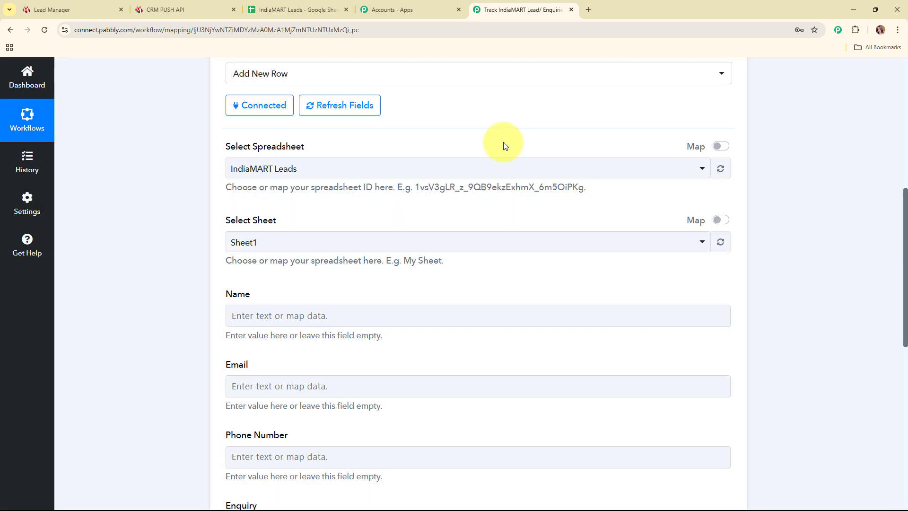
- Choose Sheet1 as the target sheet and verify its column headers in the spreadsheet
{"action": "scroll", "coordinate": [423, 150], "scroll_direction": "down", "scroll_amount": 2}
{"action": "left_click", "coordinate": [424, 149]}
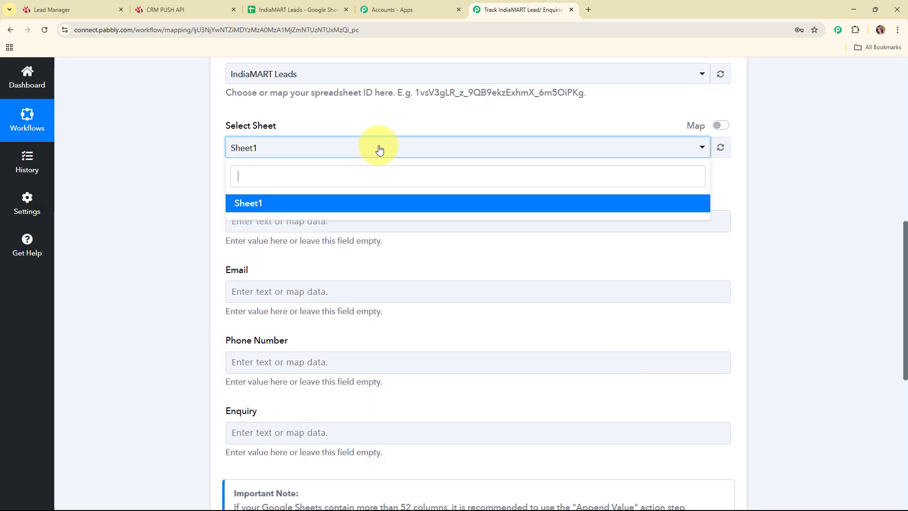
{"action": "left_click", "coordinate": [370, 203]}
{"action": "scroll", "coordinate": [463, 191], "scroll_direction": "down", "scroll_amount": 2}
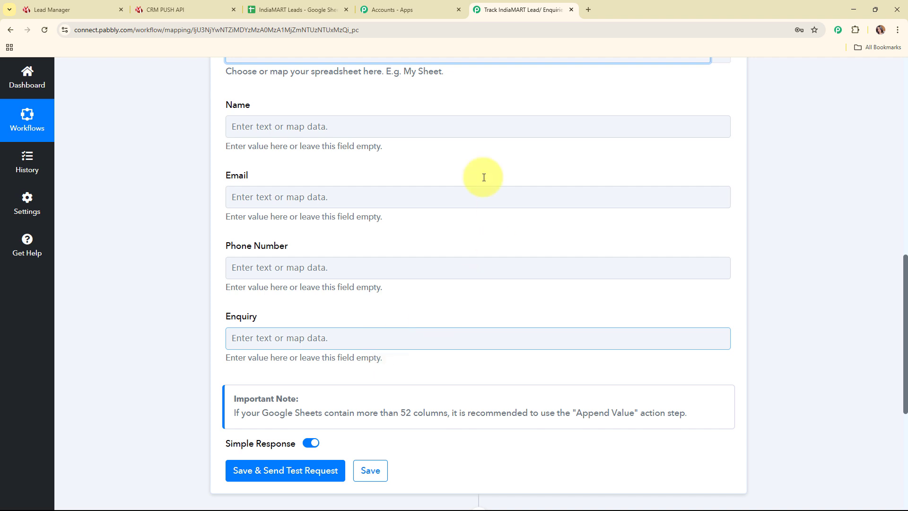
{"action": "left_click", "coordinate": [294, 10]}
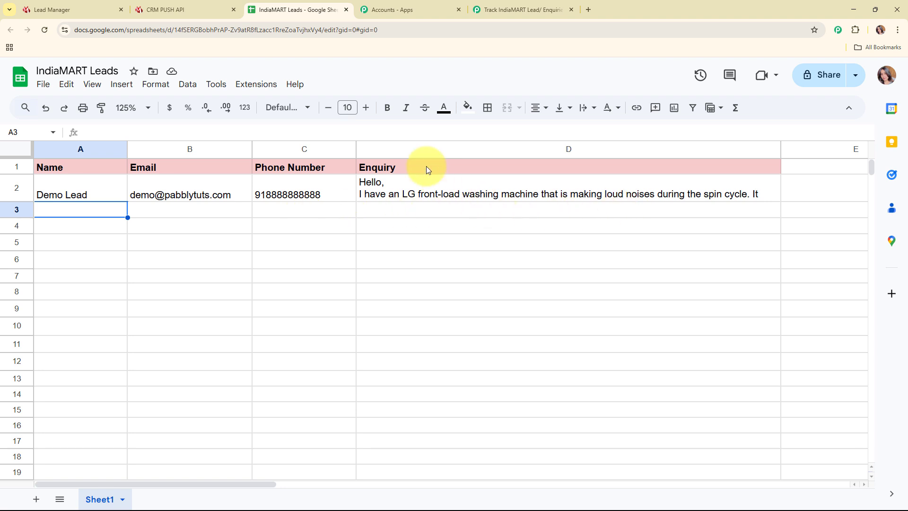
{"action": "left_click", "coordinate": [517, 9]}
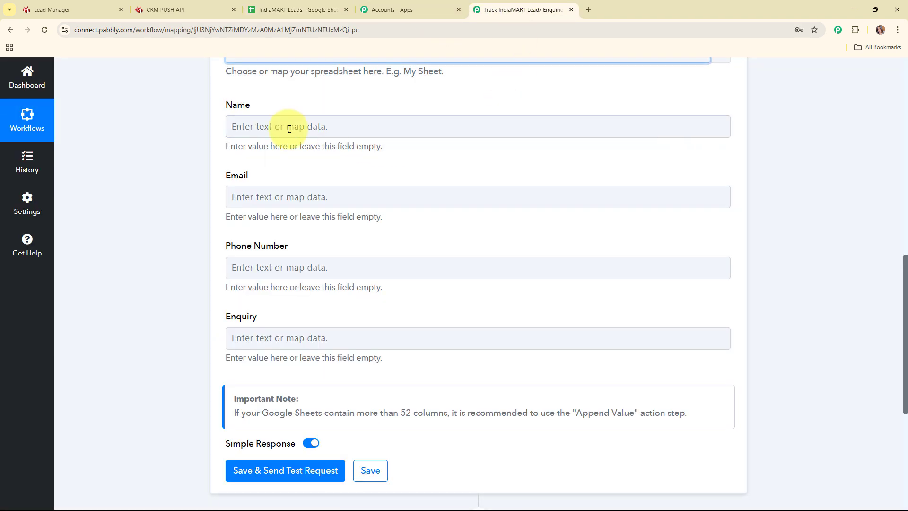
- Map the lead's sender name into Name and sender email into Email
{"action": "left_click", "coordinate": [259, 125]}
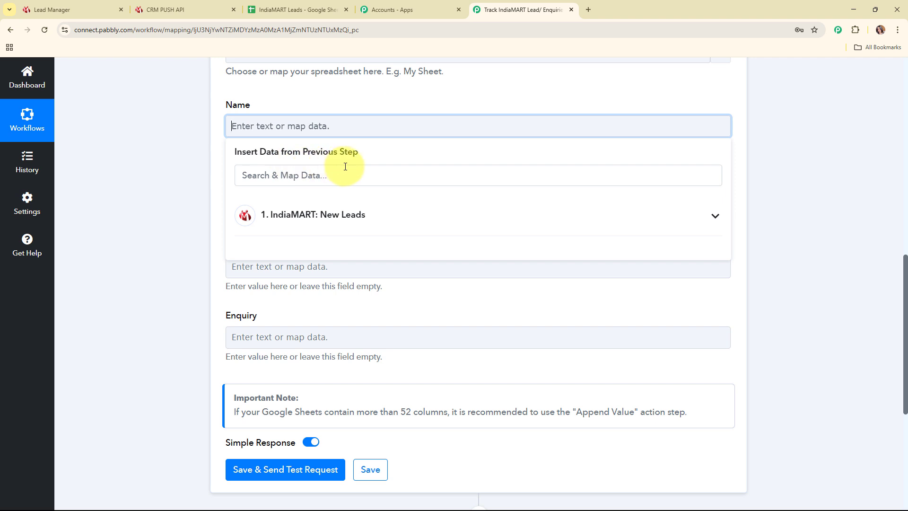
{"action": "left_click", "coordinate": [431, 233]}
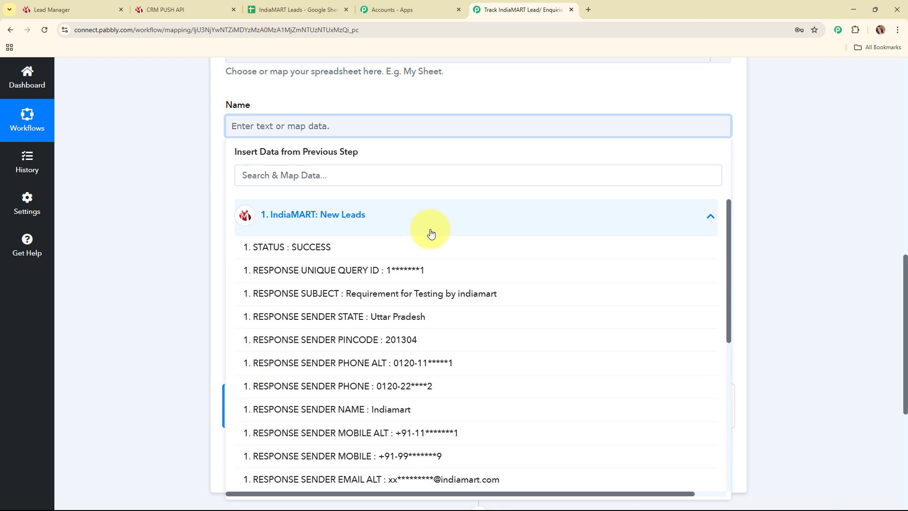
{"action": "scroll", "coordinate": [444, 315], "scroll_direction": "down", "scroll_amount": 3}
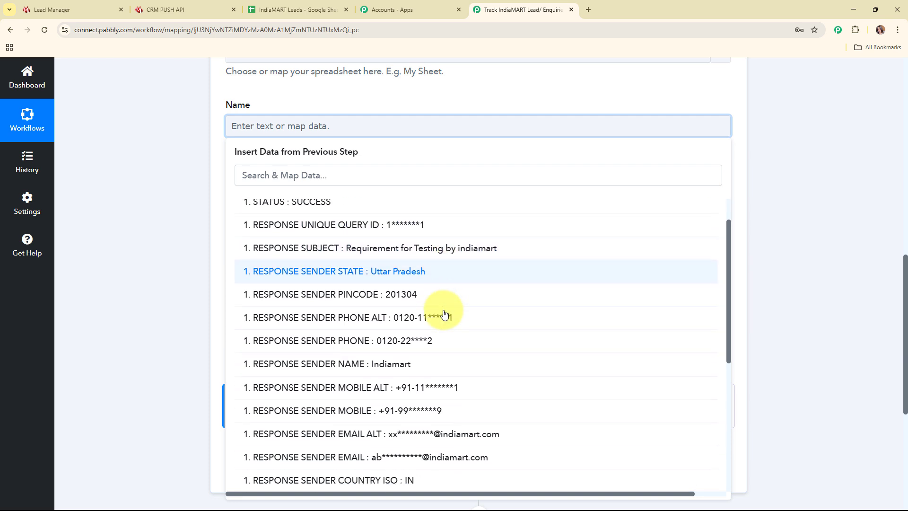
{"action": "left_click", "coordinate": [446, 282]}
{"action": "left_click", "coordinate": [80, 197]}
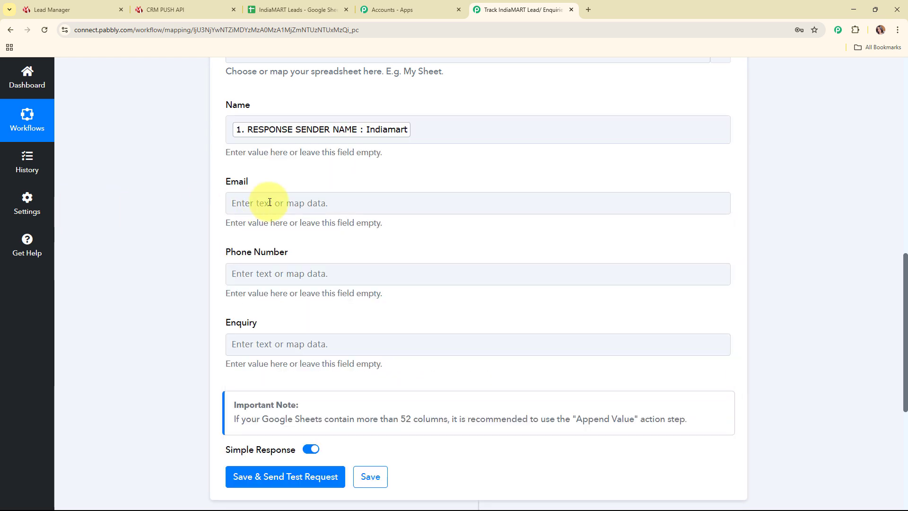
{"action": "left_click", "coordinate": [305, 204]}
{"action": "left_click", "coordinate": [327, 256]}
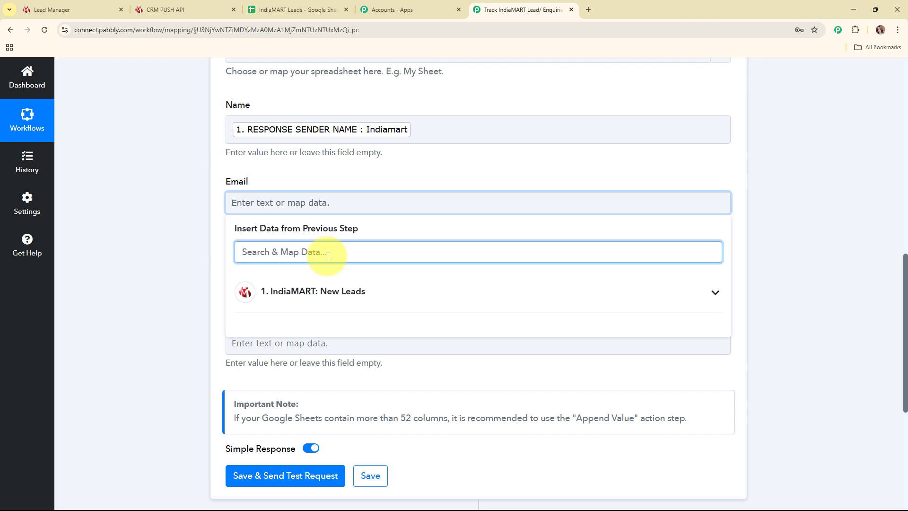
{"action": "type", "text": "@"}
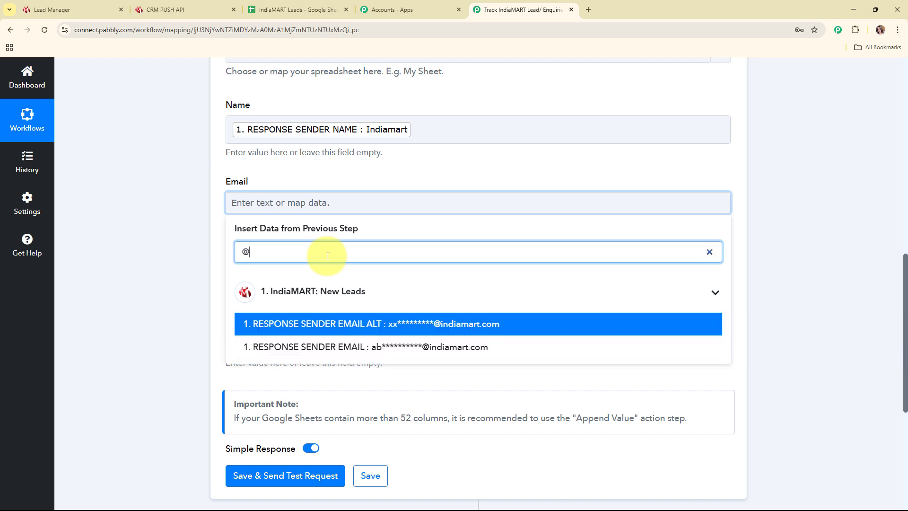
{"action": "left_click", "coordinate": [363, 347]}
{"action": "left_click", "coordinate": [203, 227]}
{"action": "scroll", "coordinate": [405, 266], "scroll_direction": "down", "scroll_amount": 2}
- Map the lead's sender mobile into Phone Number and query message into Enquiry
{"action": "left_click", "coordinate": [332, 187]}
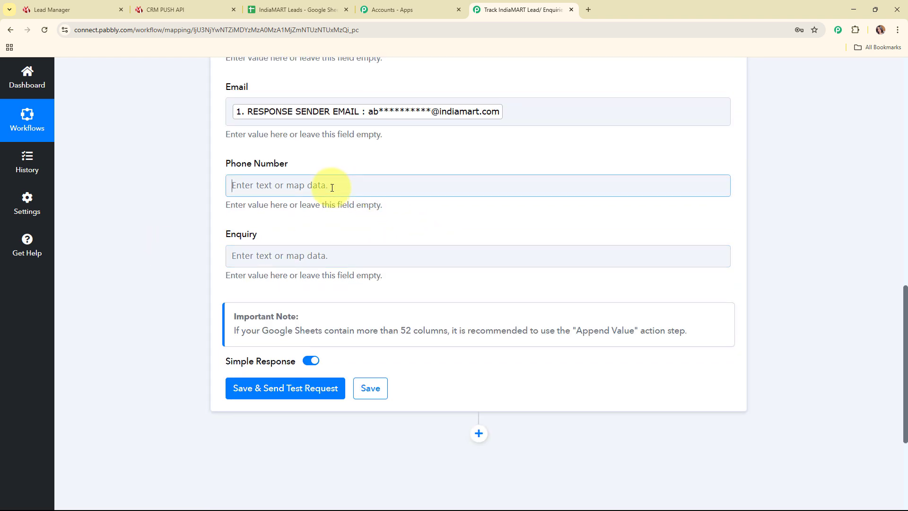
{"action": "left_click", "coordinate": [328, 236]}
{"action": "type", "text": "+"}
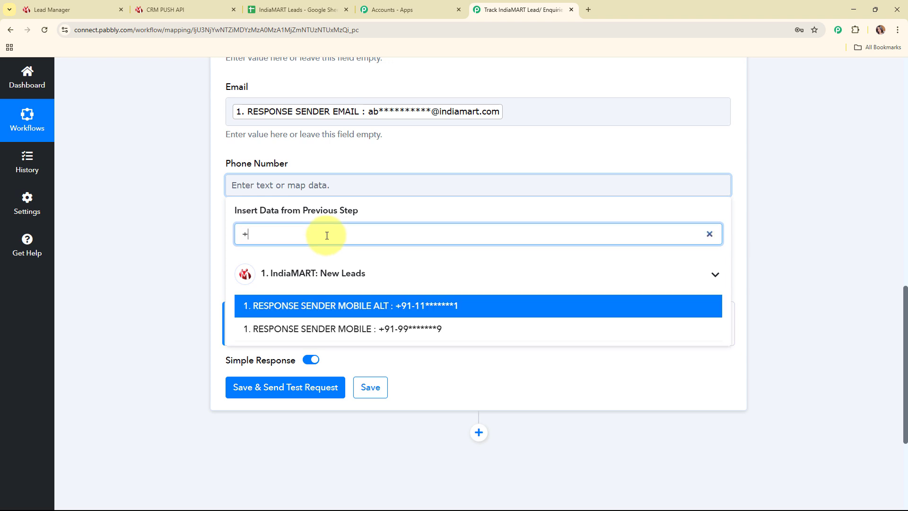
{"action": "left_click", "coordinate": [390, 329]}
{"action": "left_click", "coordinate": [259, 209]}
{"action": "scroll", "coordinate": [357, 197], "scroll_direction": "down", "scroll_amount": 1}
{"action": "left_click", "coordinate": [345, 214]}
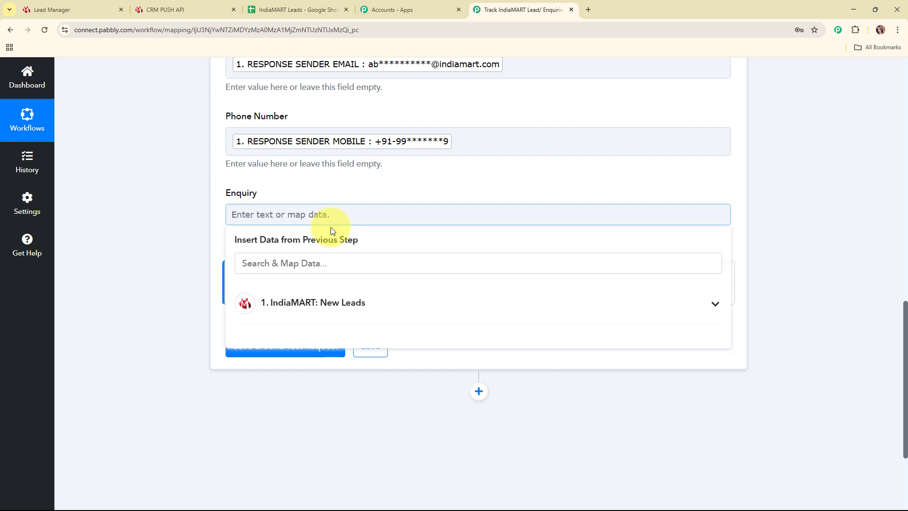
{"action": "left_click", "coordinate": [429, 314]}
{"action": "scroll", "coordinate": [473, 369], "scroll_direction": "down", "scroll_amount": 8}
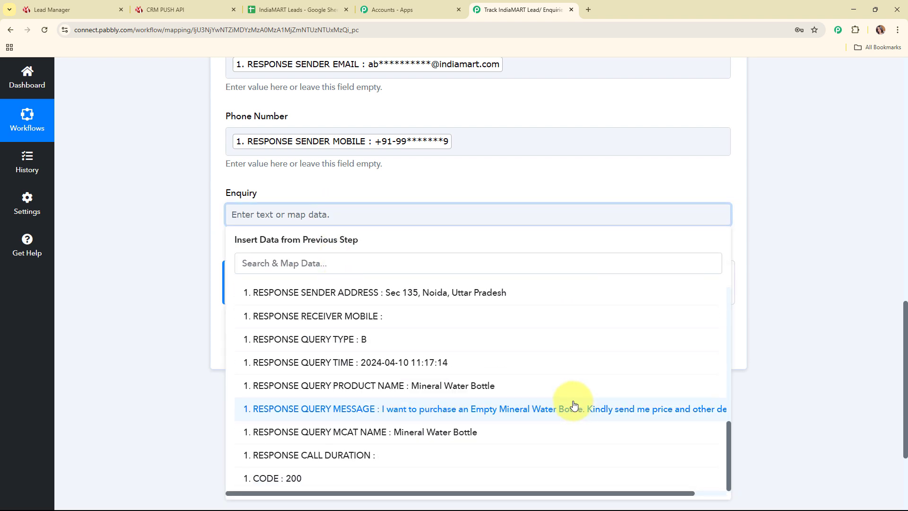
{"action": "left_click", "coordinate": [466, 409]}
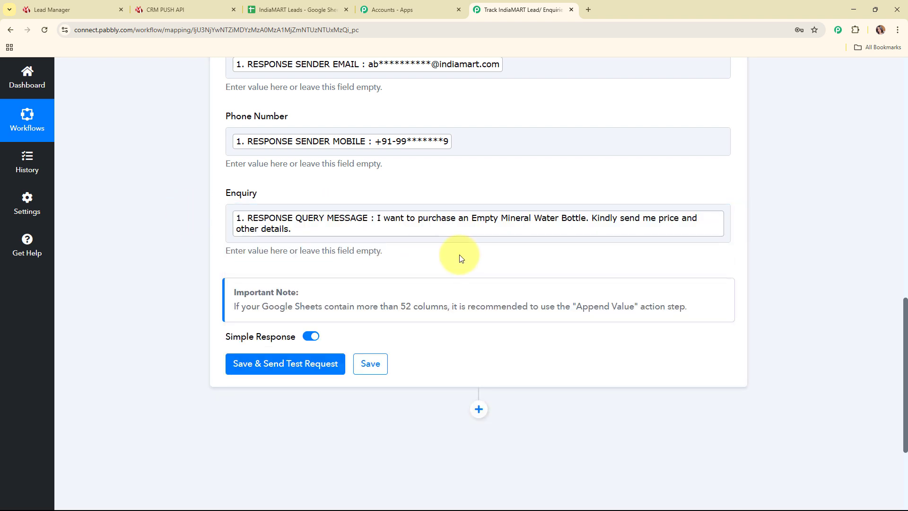
{"action": "scroll", "coordinate": [603, 196], "scroll_direction": "down", "scroll_amount": 4}
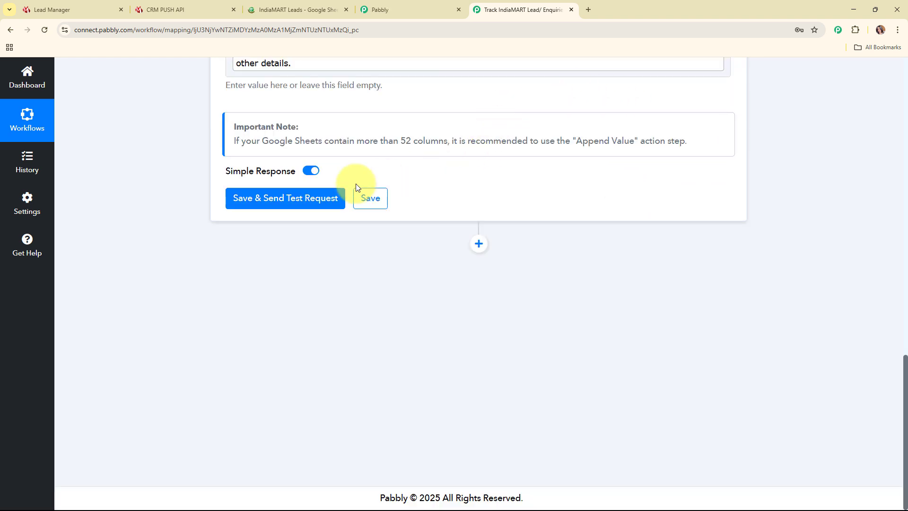
- Save and send a test request, confirming 4 cells updated in Sheet1!A3:D3, then collapse the action card
{"action": "left_click", "coordinate": [289, 203]}
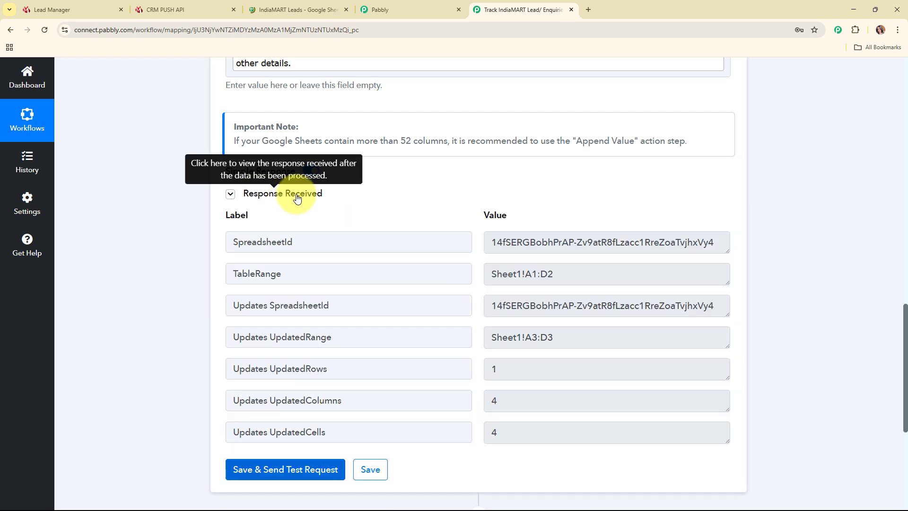
{"action": "scroll", "coordinate": [807, 201], "scroll_direction": "down", "scroll_amount": 4}
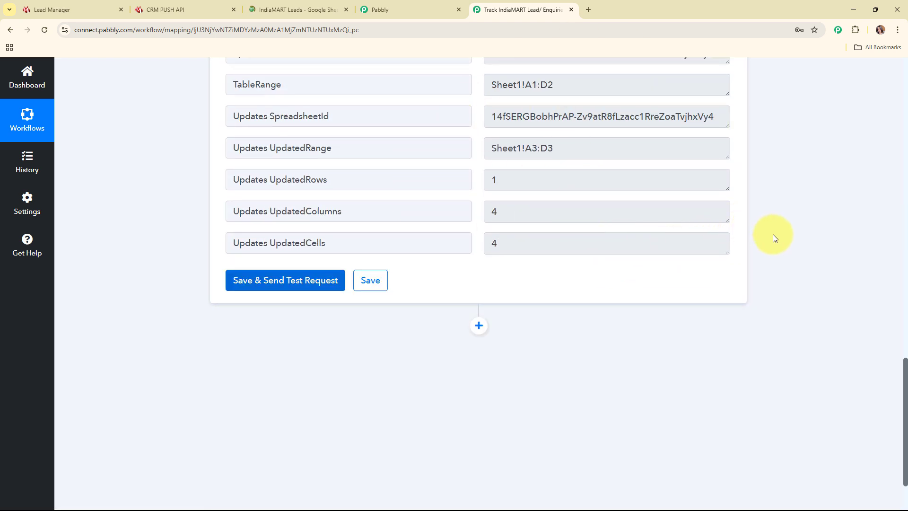
{"action": "scroll", "coordinate": [787, 246], "scroll_direction": "up", "scroll_amount": 12}
{"action": "scroll", "coordinate": [787, 249], "scroll_direction": "up", "scroll_amount": 6}
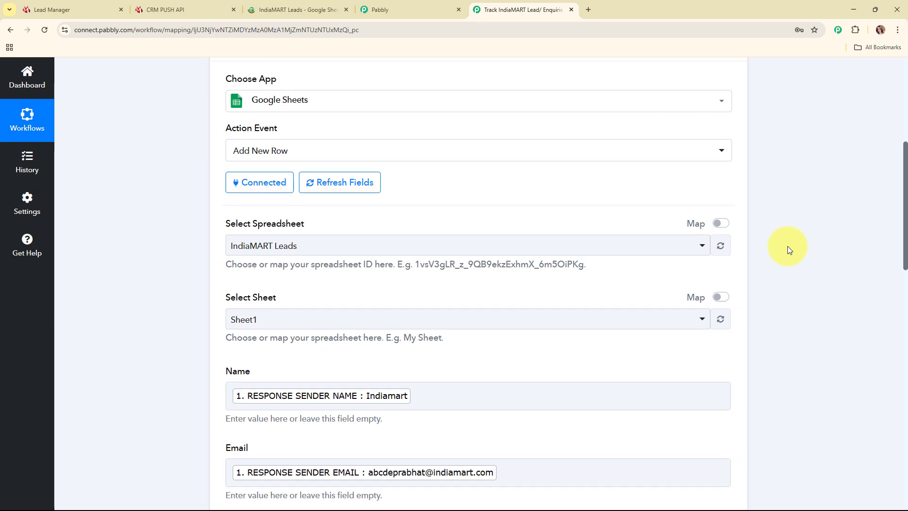
{"action": "left_click", "coordinate": [600, 235]}
{"action": "scroll", "coordinate": [600, 235], "scroll_direction": "up", "scroll_amount": 3}
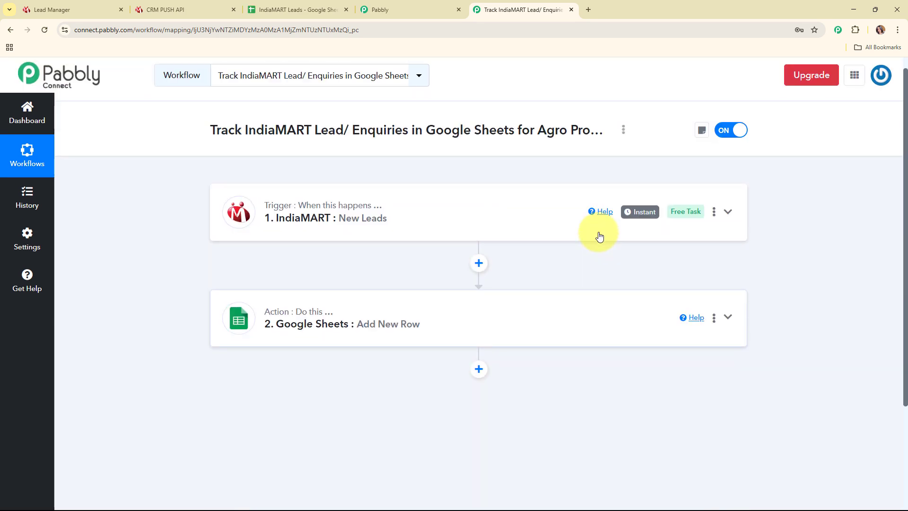
{"action": "key", "text": "ctrl+3"}
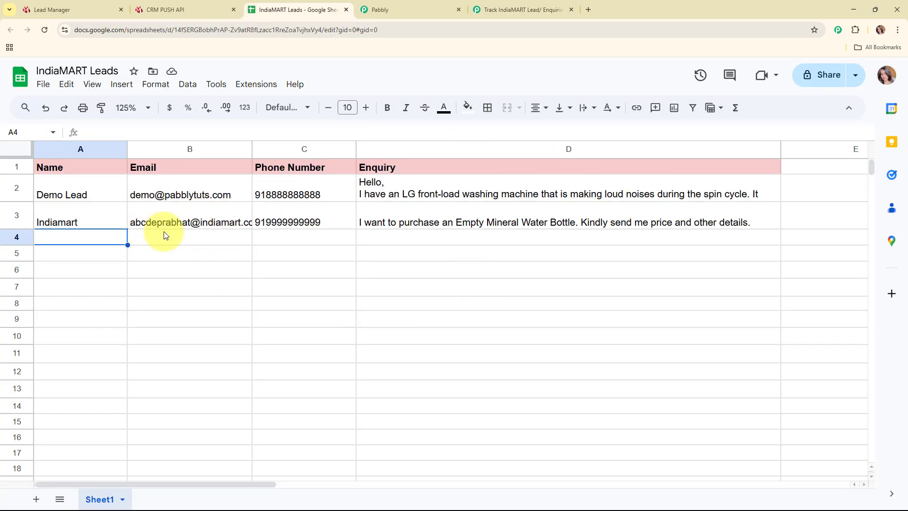
{"action": "left_click", "coordinate": [107, 221]}
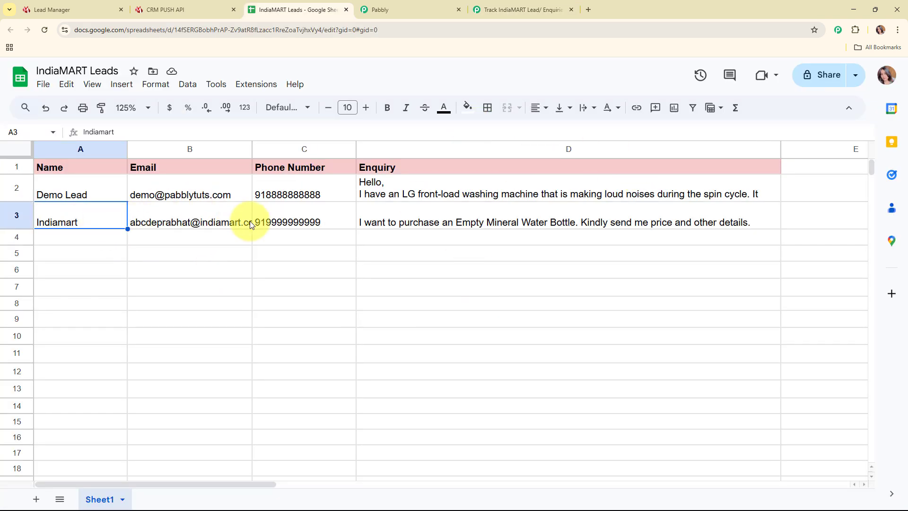
{"action": "left_click", "coordinate": [245, 221]}
{"action": "left_click", "coordinate": [326, 221]}
{"action": "left_click", "coordinate": [421, 221]}
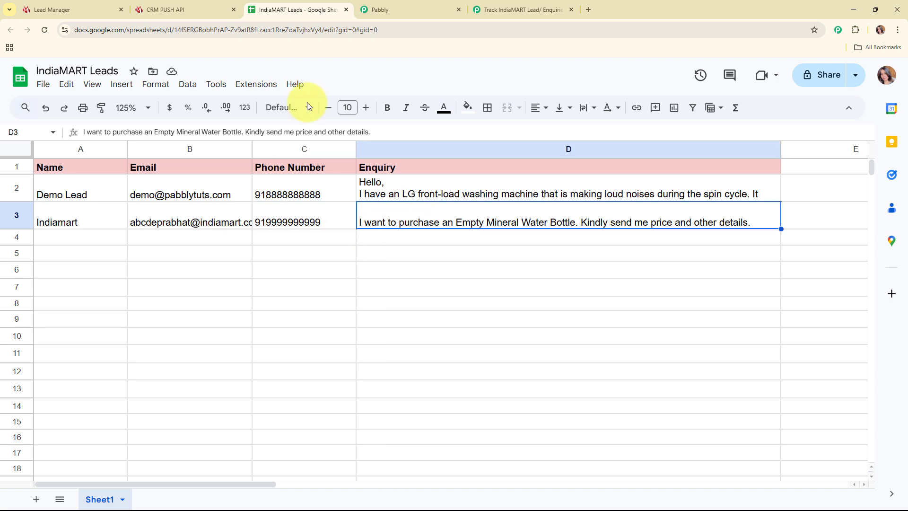
{"action": "left_click", "coordinate": [518, 6]}
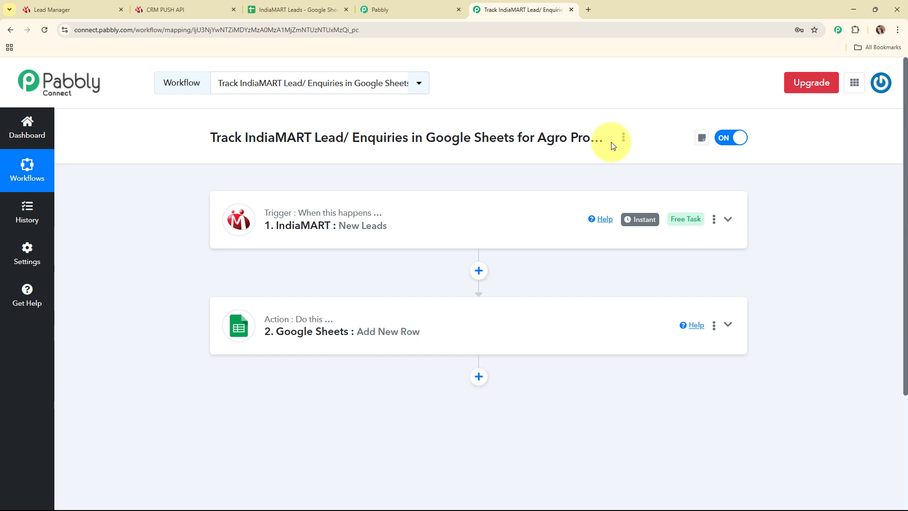